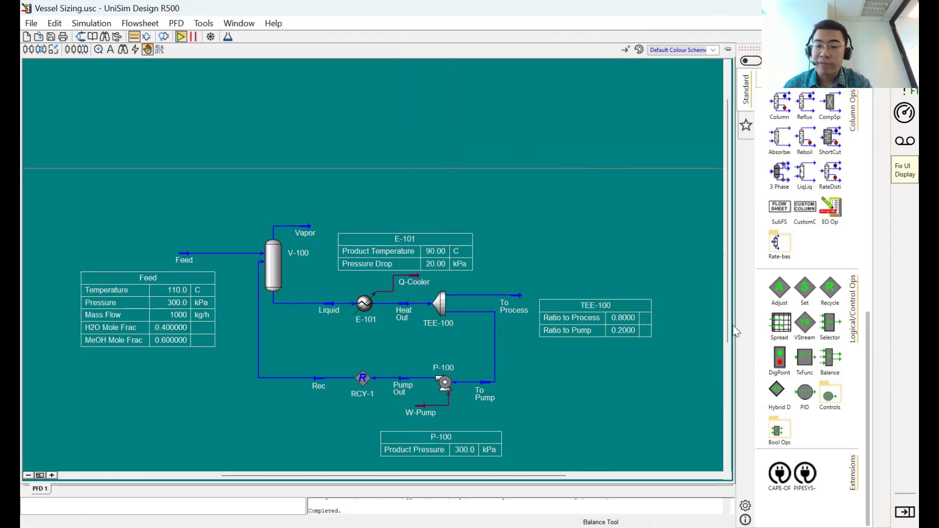
# - Add a spreadsheet operation to the flowsheet near the tee and name it "Test Calculation"
pyautogui.moveTo(777, 327); pyautogui.dragTo(566, 227)
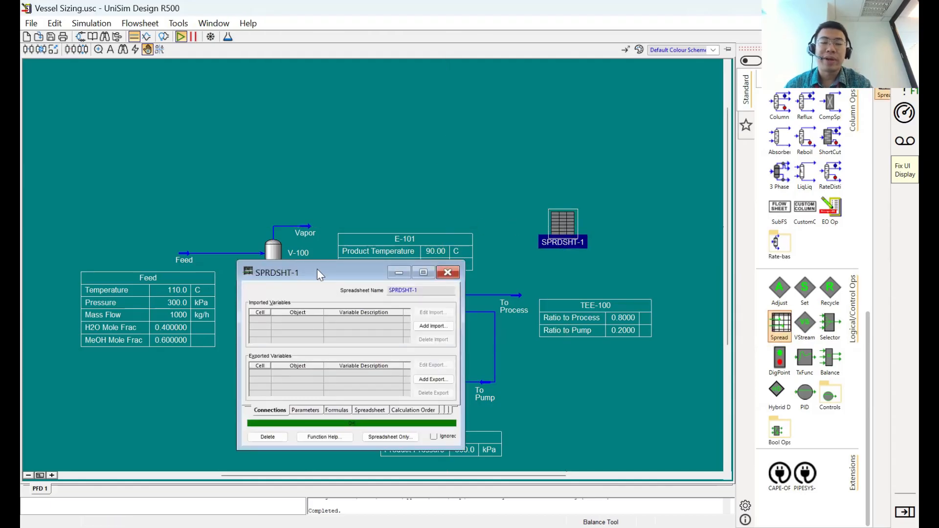
pyautogui.moveTo(317, 269); pyautogui.dragTo(187, 103)
pyautogui.click(292, 126)
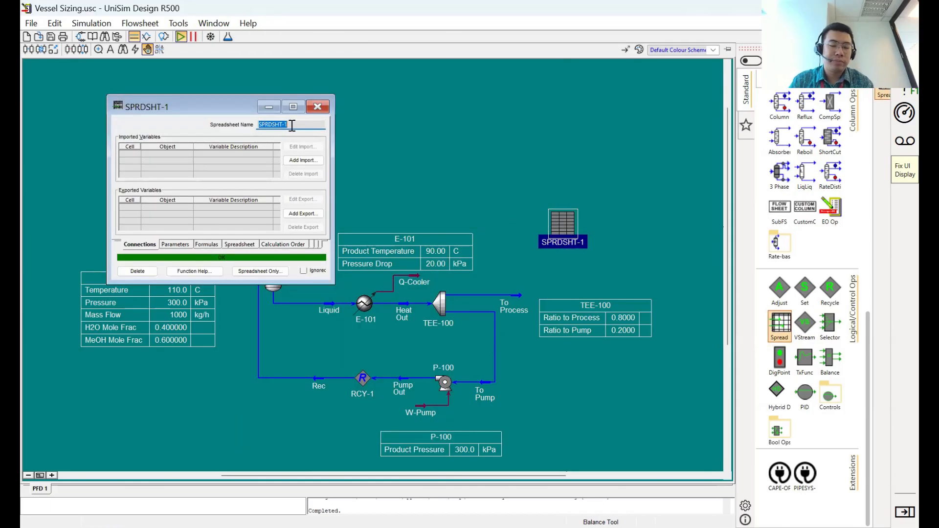
pyautogui.write('Test')
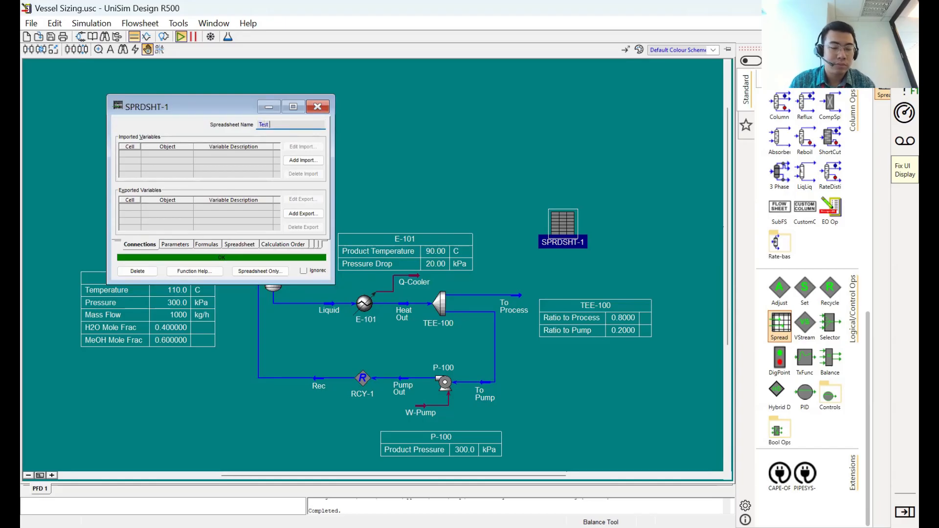
pyautogui.write(' Calculation')
pyautogui.press('Return')
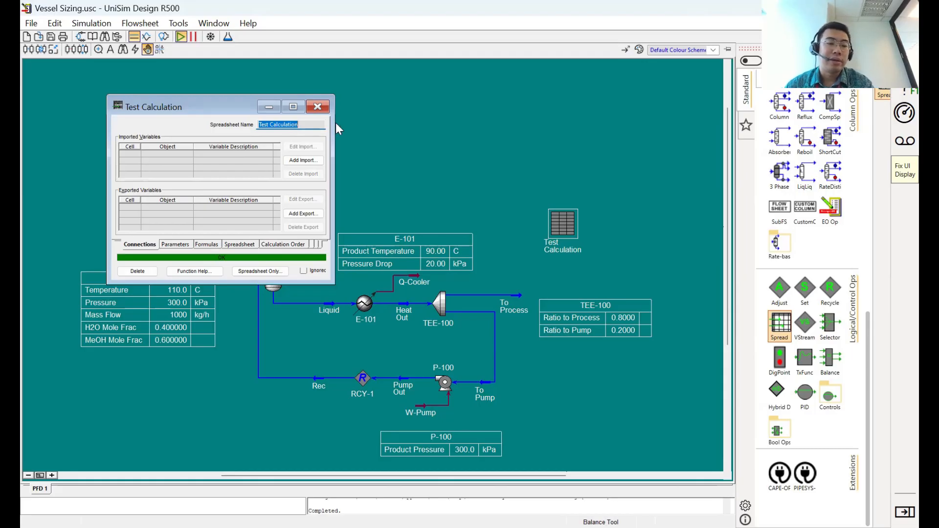
# - Examine the spreadsheet's import list, its column, row and units set parameters, and its formula summary
pyautogui.click(199, 161)
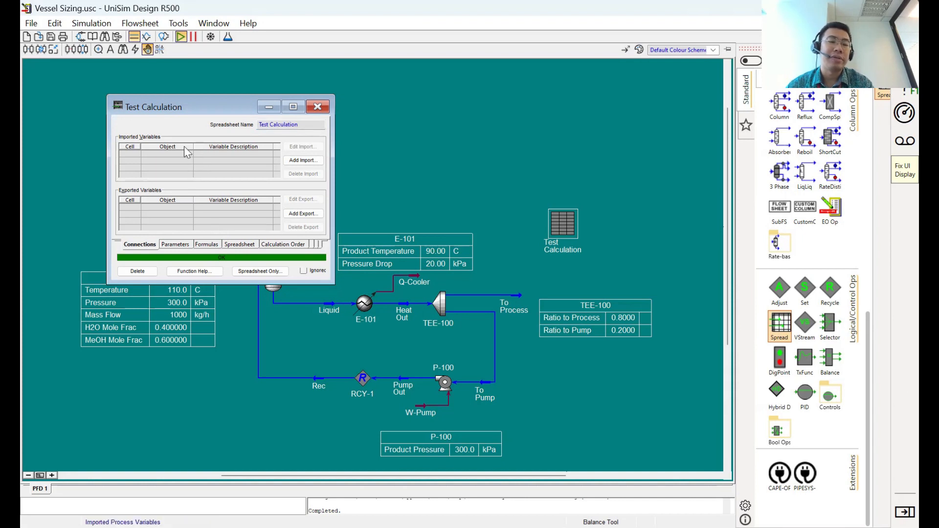
pyautogui.click(172, 244)
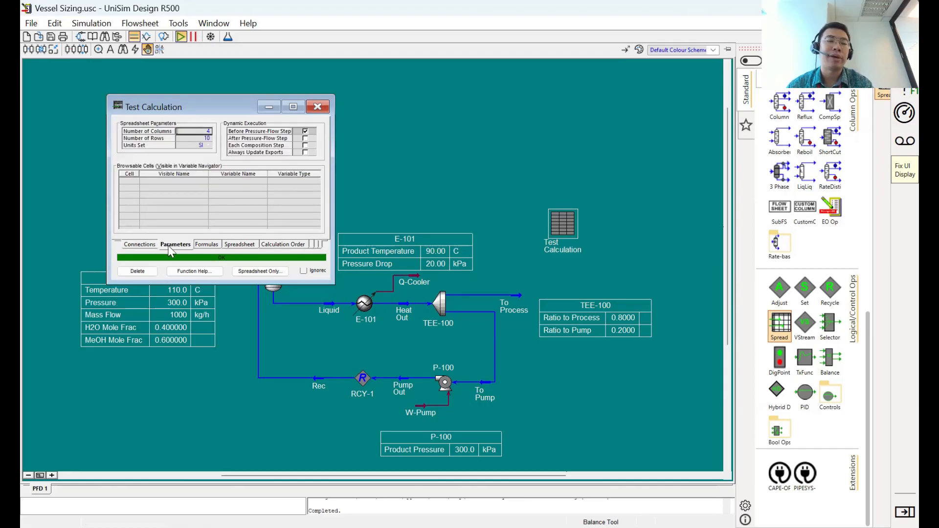
pyautogui.click(209, 146)
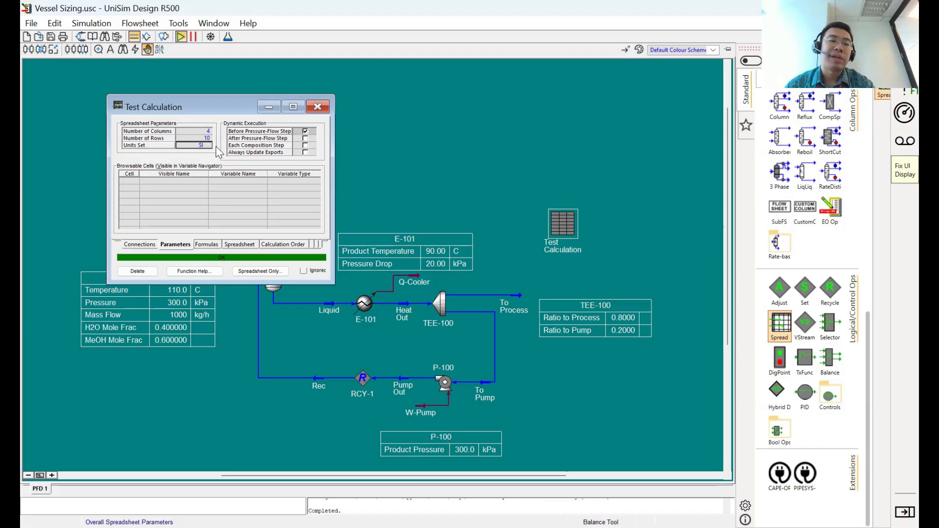
pyautogui.click(205, 131)
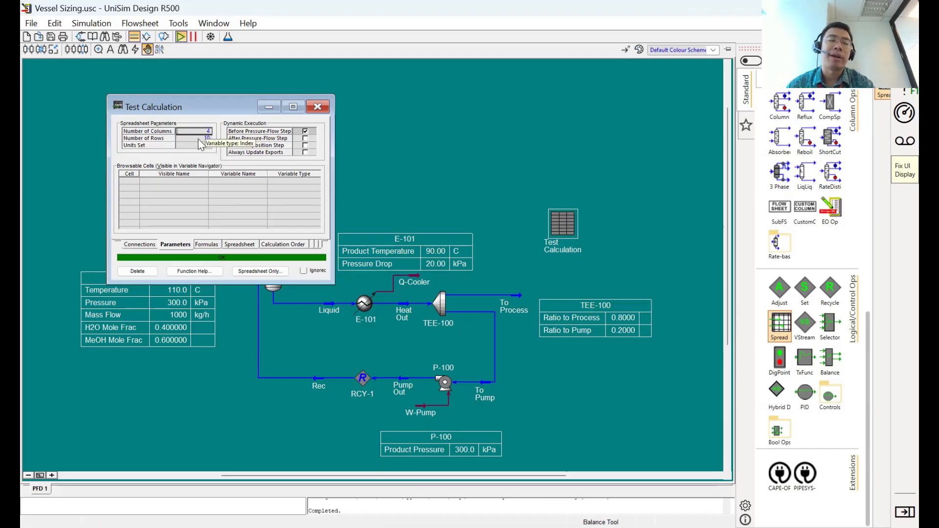
pyautogui.click(212, 244)
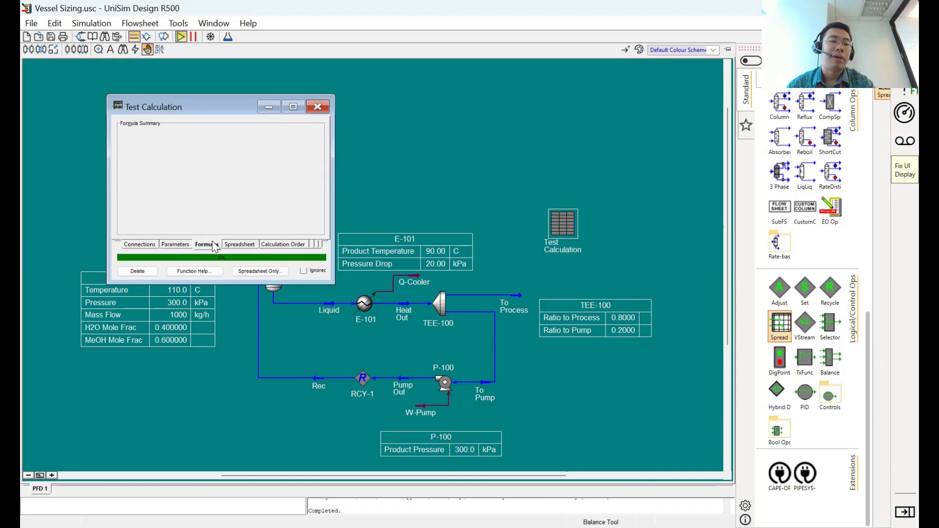
# - Insert an extra row at row 8 of the spreadsheet grid and check the end of the grid
pyautogui.click(240, 244)
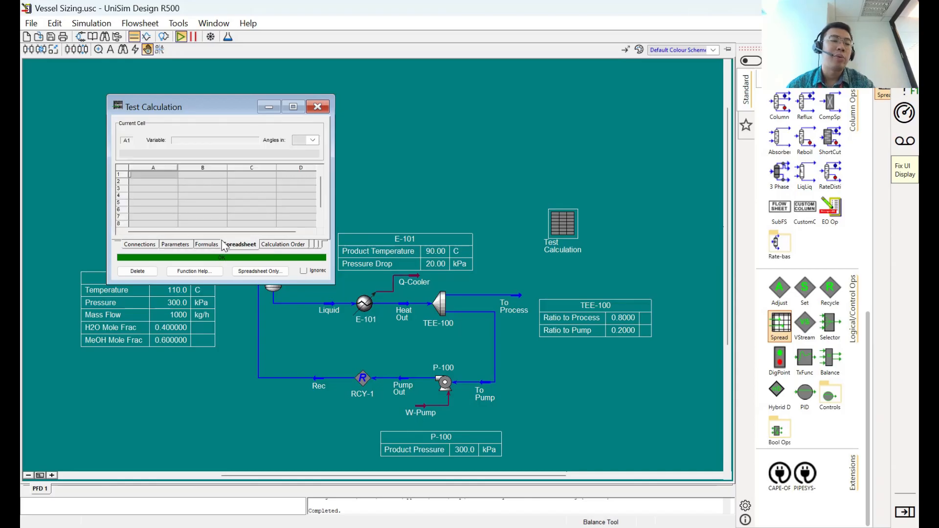
pyautogui.click(125, 224)
pyautogui.rightClick(124, 223)
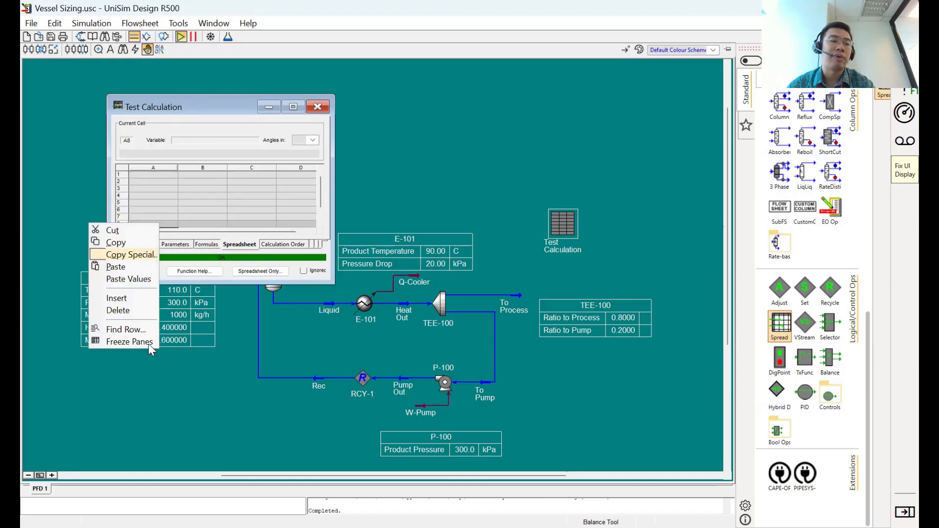
pyautogui.click(140, 300)
pyautogui.click(205, 201)
pyautogui.scroll(-1, 182, 215)
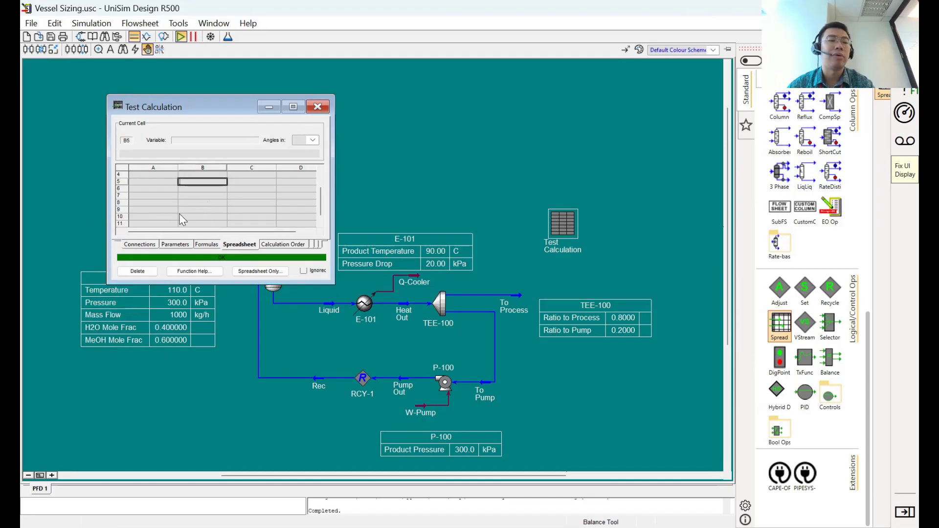
pyautogui.click(124, 217)
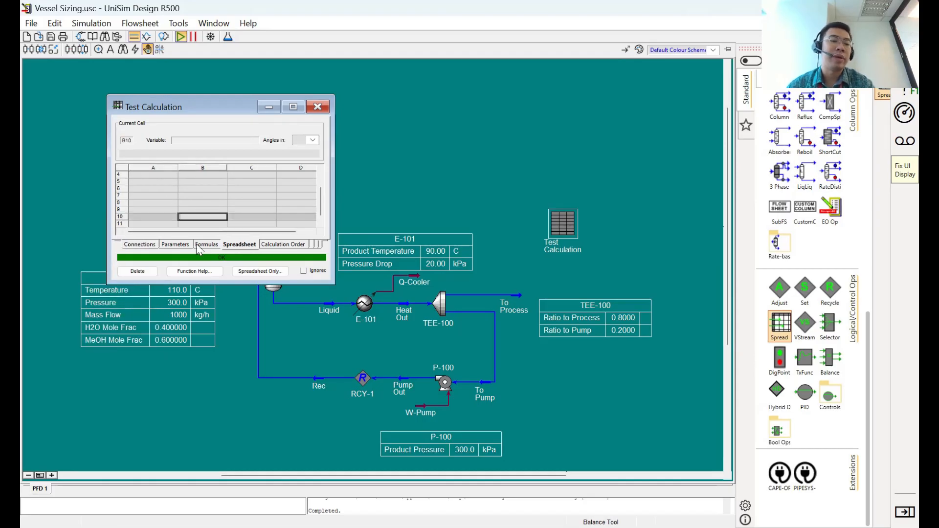
# - Set the spreadsheet's number of columns to 10 and check the widened grid
pyautogui.click(182, 245)
pyautogui.click(198, 131)
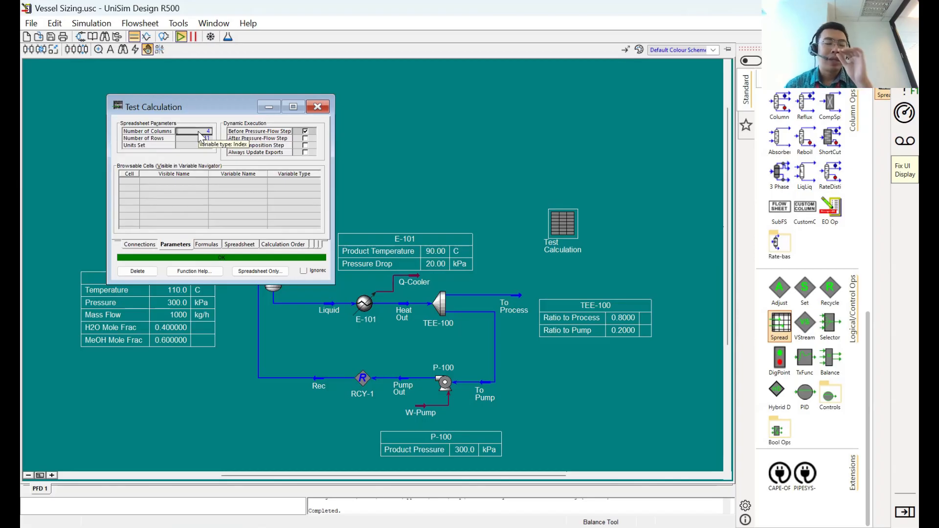
pyautogui.write('10')
pyautogui.press('Return')
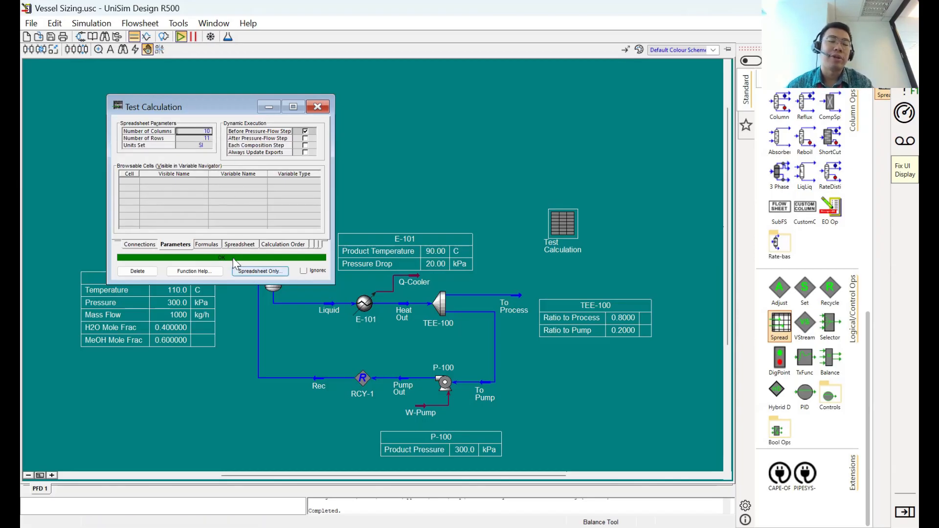
pyautogui.click(239, 245)
pyautogui.moveTo(169, 232); pyautogui.dragTo(205, 230)
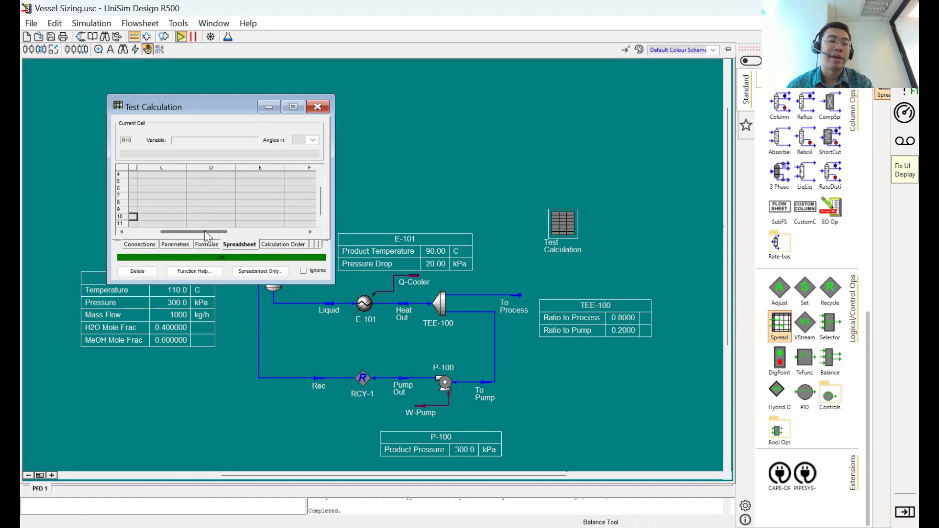
# - Examine the spreadsheet's dynamic execution options, from pressure-flow steps to export updates, and its formula summary
pyautogui.click(176, 243)
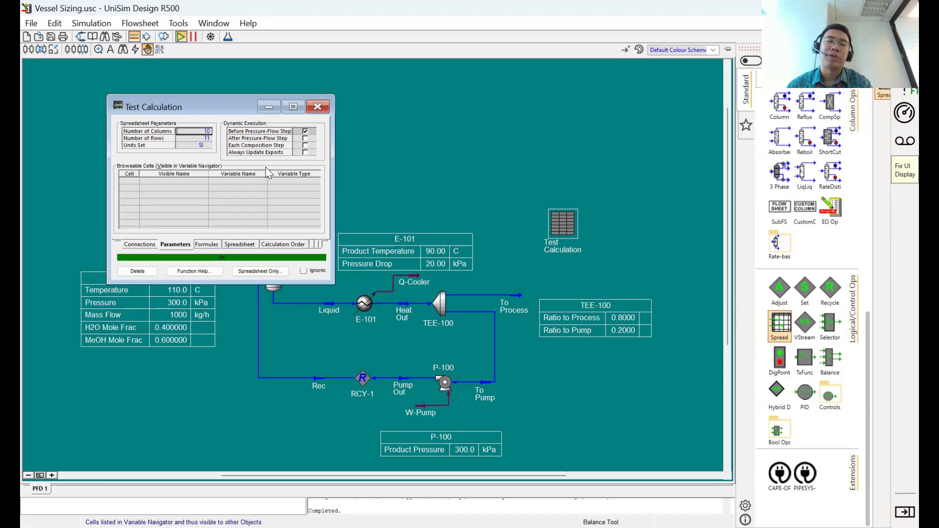
pyautogui.click(262, 139)
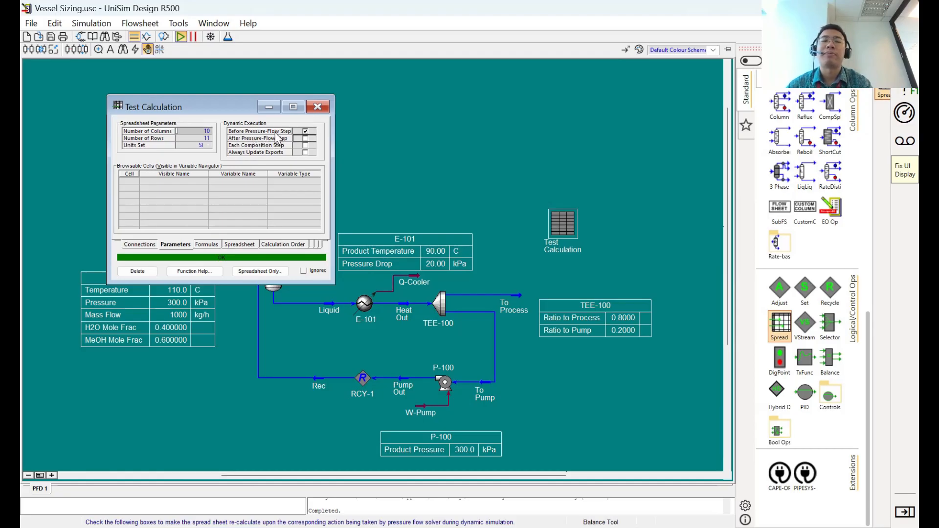
pyautogui.click(246, 147)
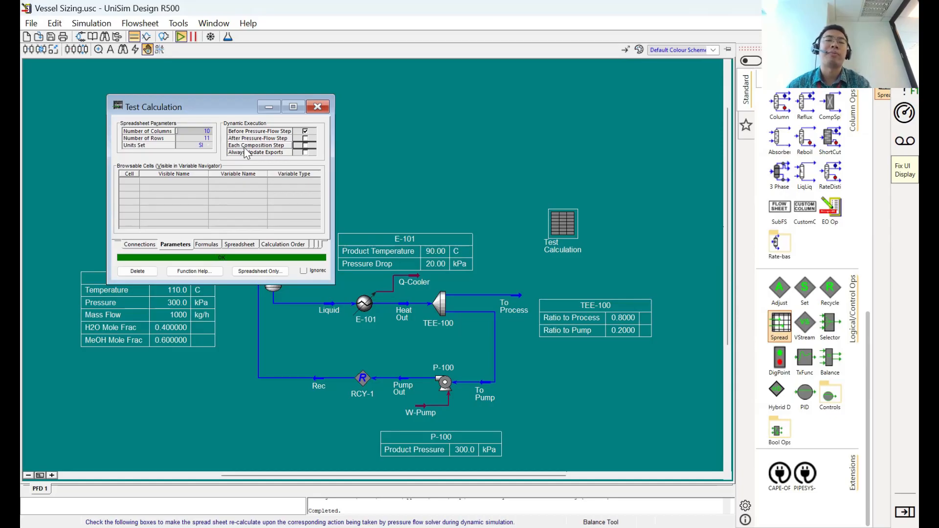
pyautogui.click(248, 153)
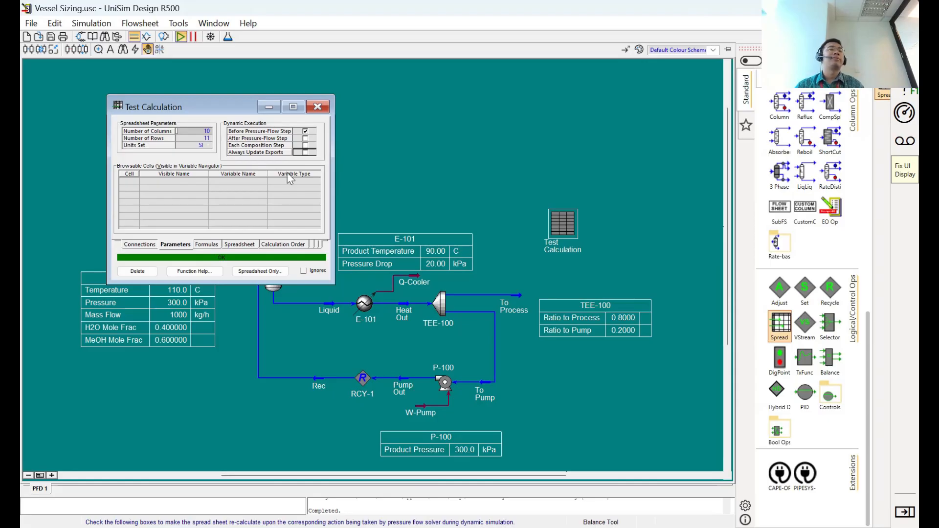
pyautogui.click(214, 244)
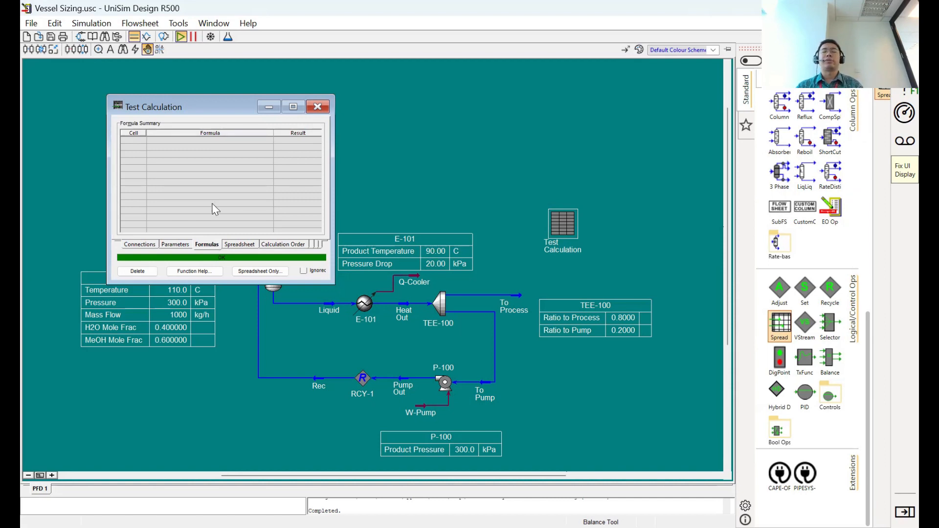
# - Close the Vapor stream's property view and label spreadsheet cell A4 "Heat Out Temp"
pyautogui.click(233, 245)
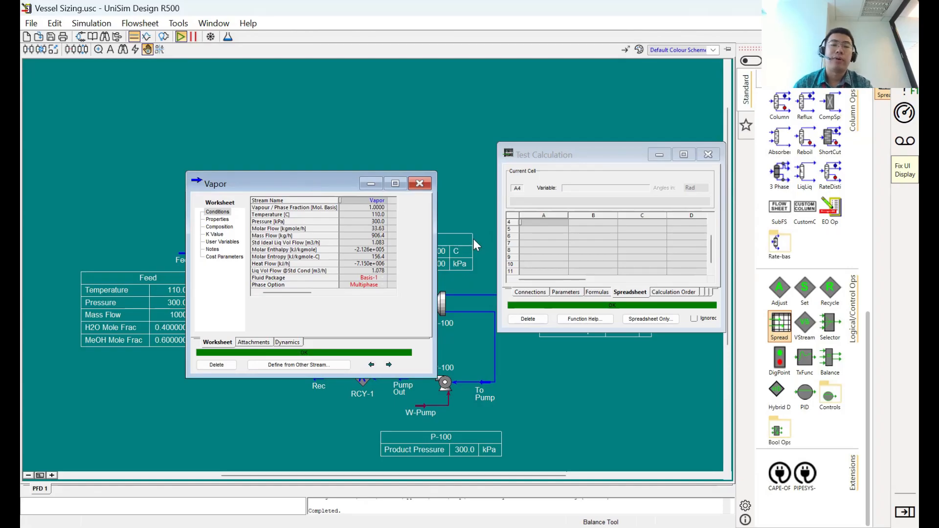
pyautogui.click(420, 184)
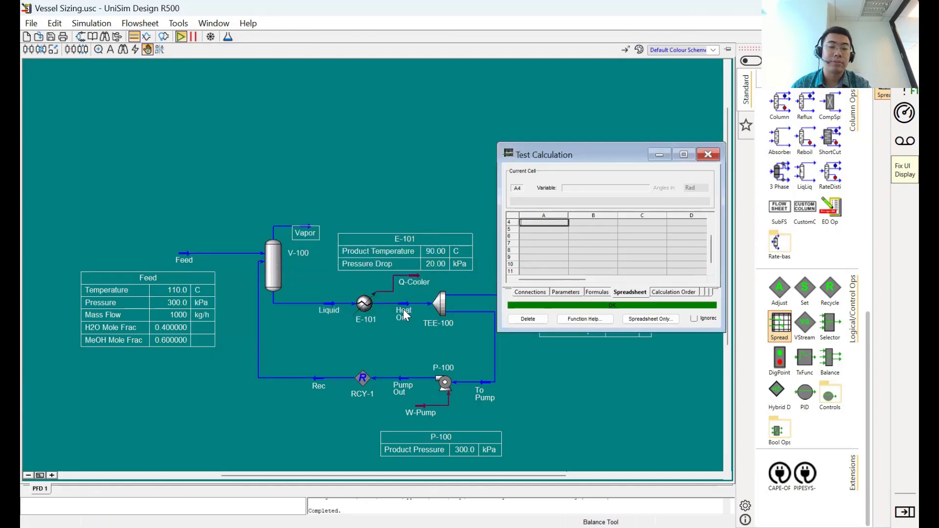
pyautogui.click(404, 316)
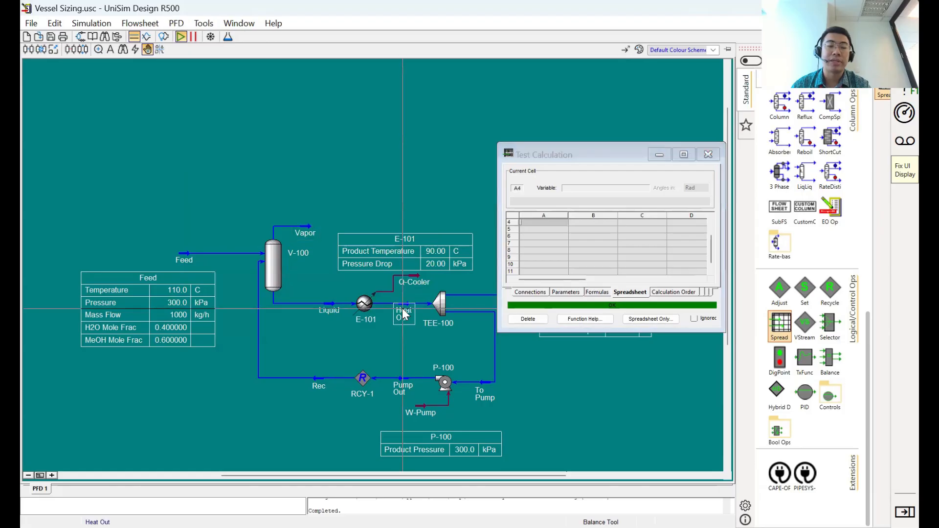
pyautogui.click(525, 221)
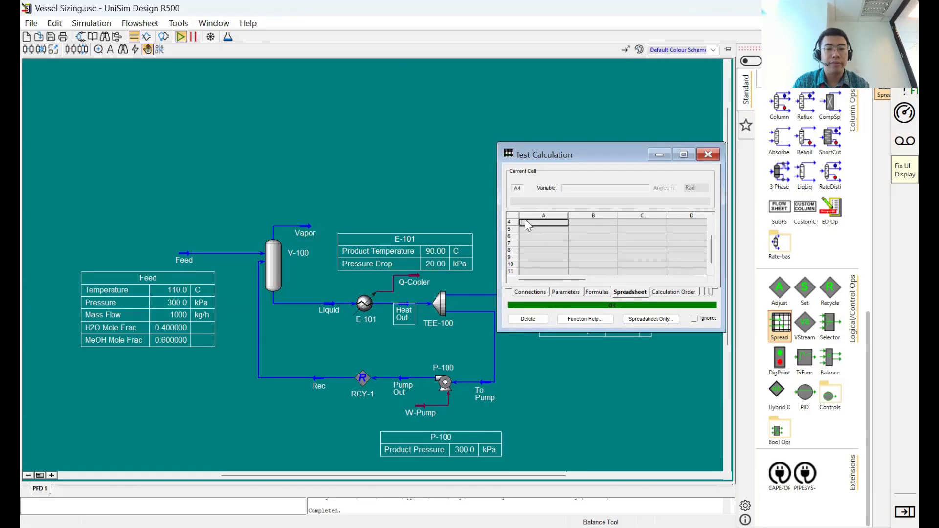
pyautogui.write('Heat Out')
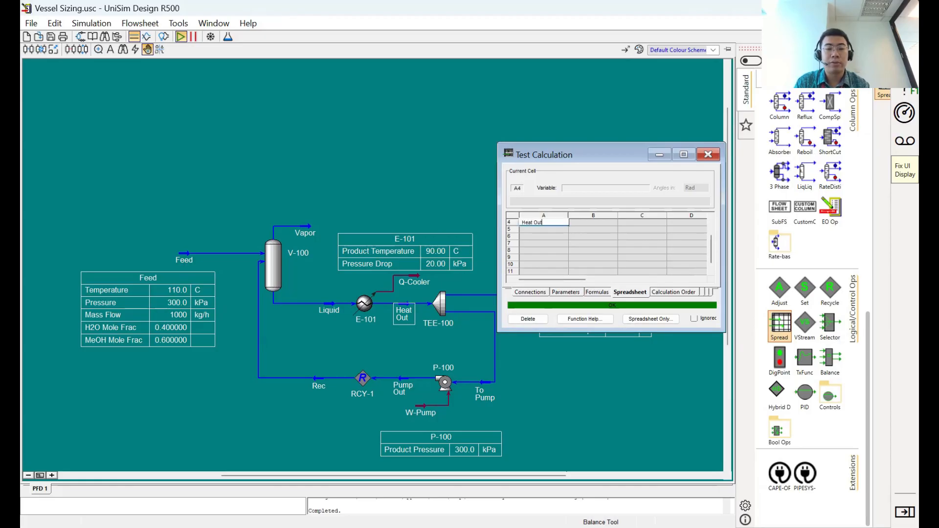
pyautogui.write(' Temp')
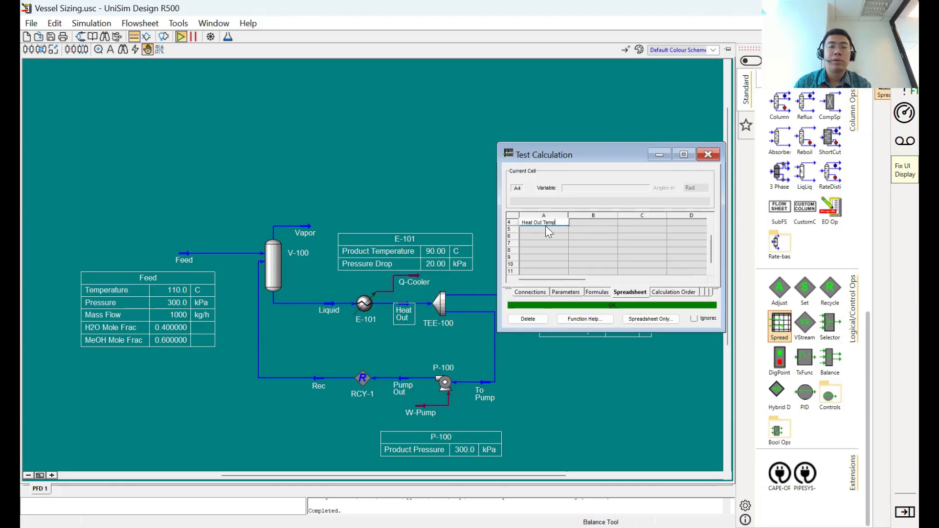
# - Import the Heat Out stream's Temperature into cell B4 and check it against the E-101 product temperature
pyautogui.rightClick(601, 223)
pyautogui.click(594, 342)
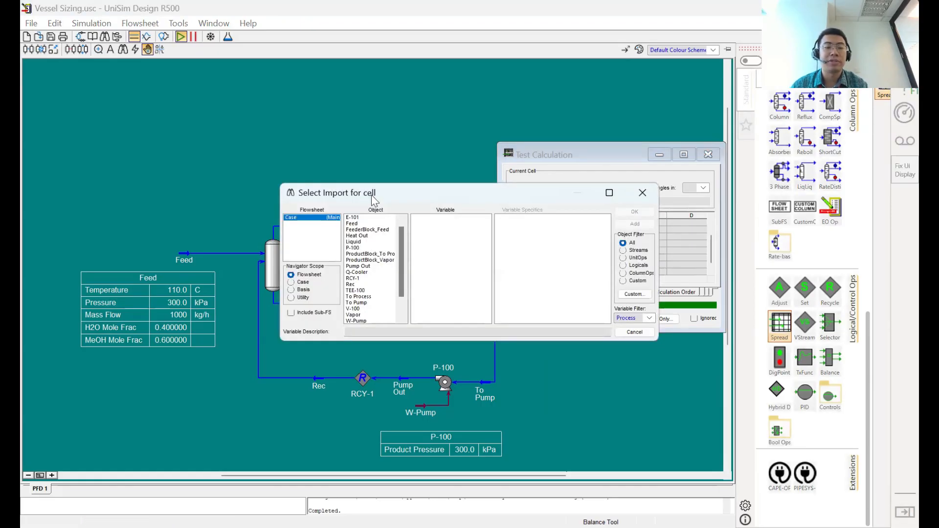
pyautogui.click(135, 101)
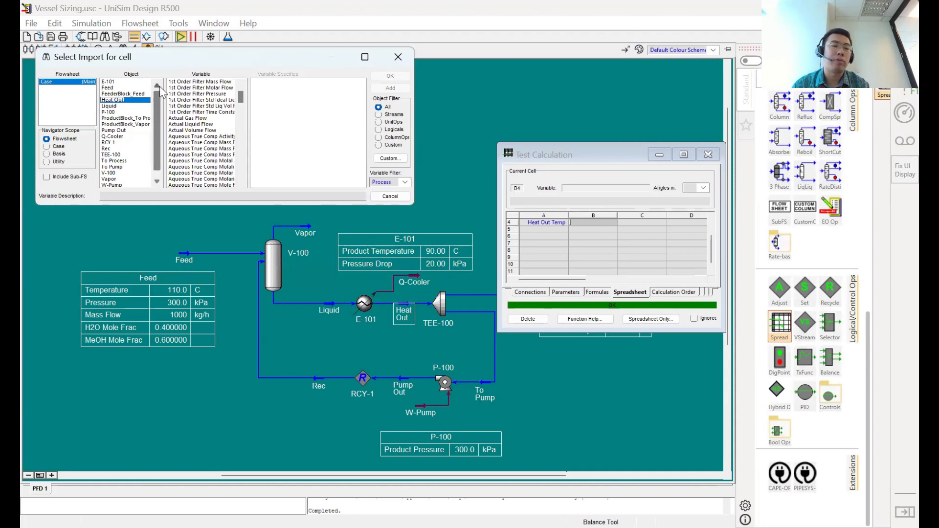
pyautogui.click(222, 131)
pyautogui.write('temp')
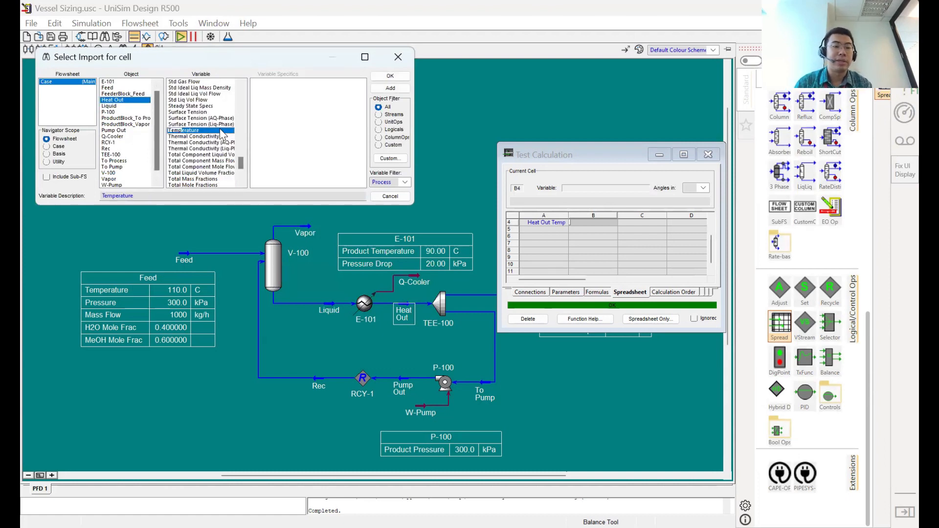
pyautogui.click(359, 155)
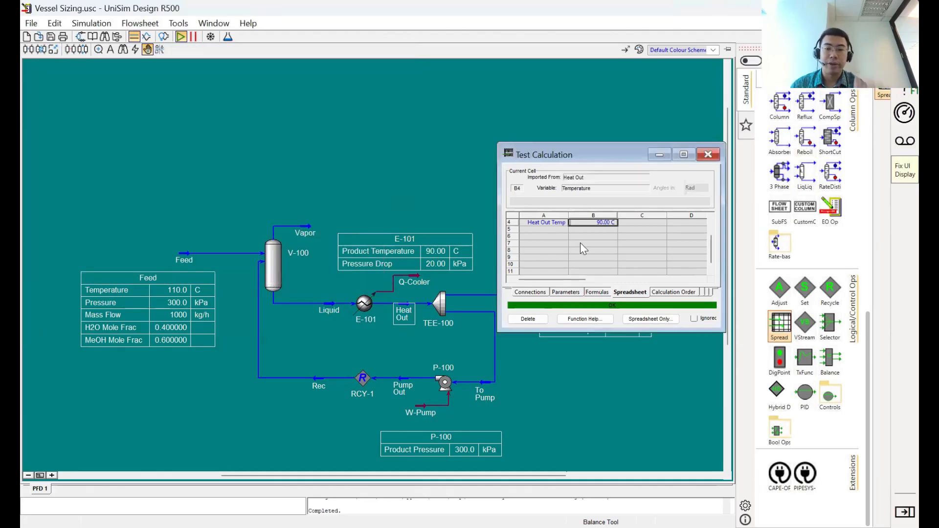
pyautogui.click(406, 301)
pyautogui.click(610, 222)
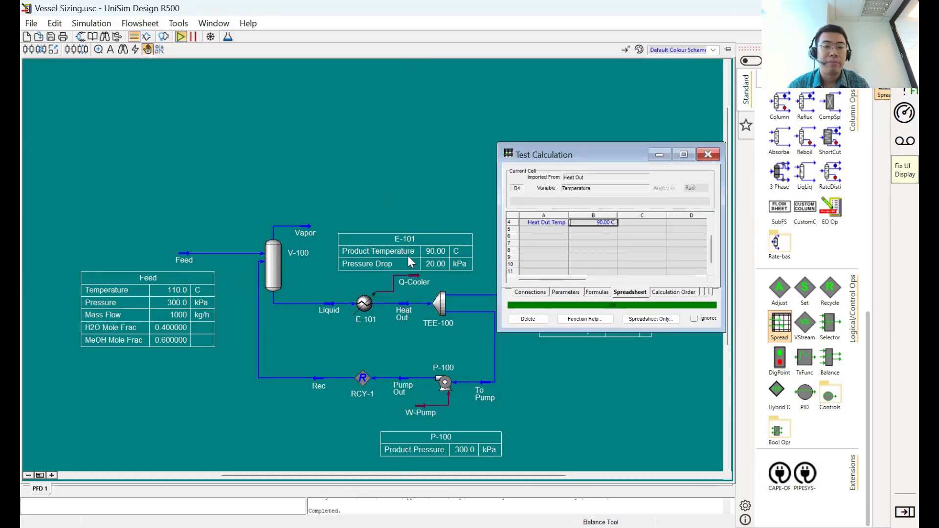
pyautogui.click(409, 257)
pyautogui.click(598, 222)
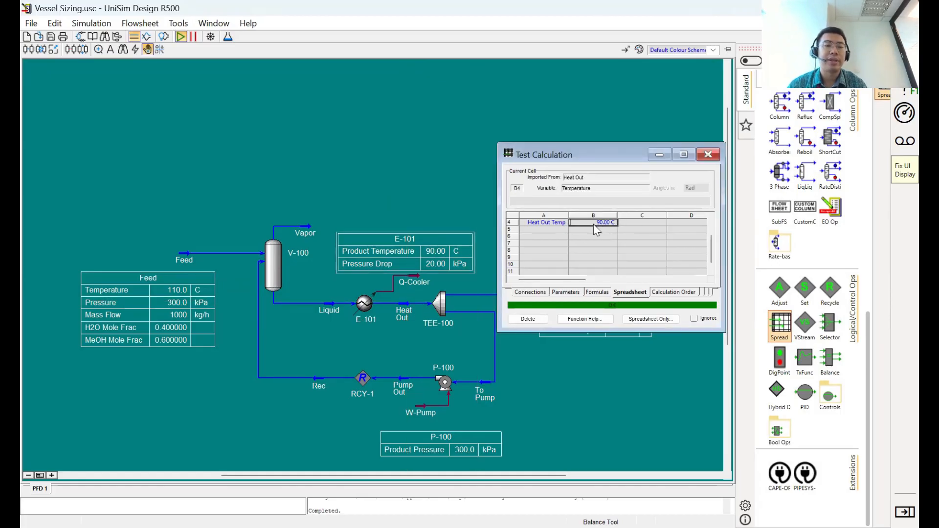
# - Label spreadsheet cell A5 "Vapor Flowrate"
pyautogui.click(557, 230)
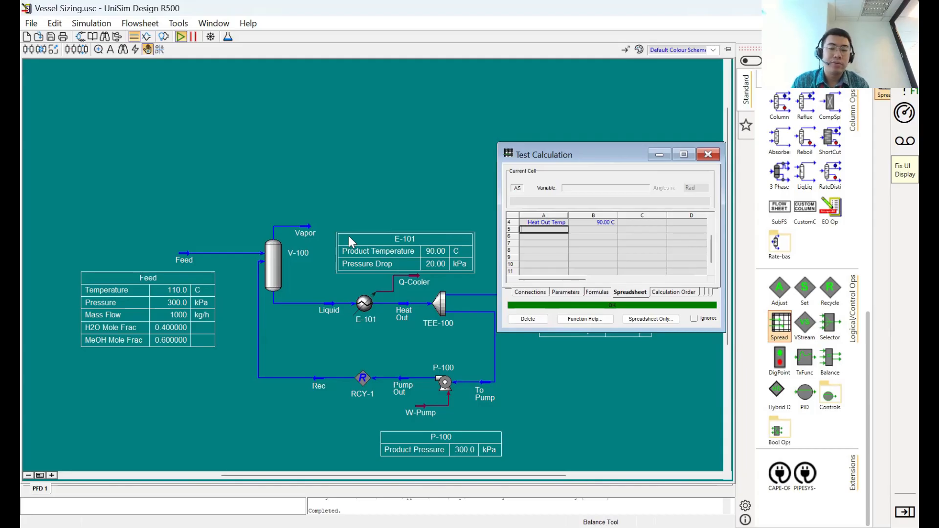
pyautogui.write('Vapor Flowra')
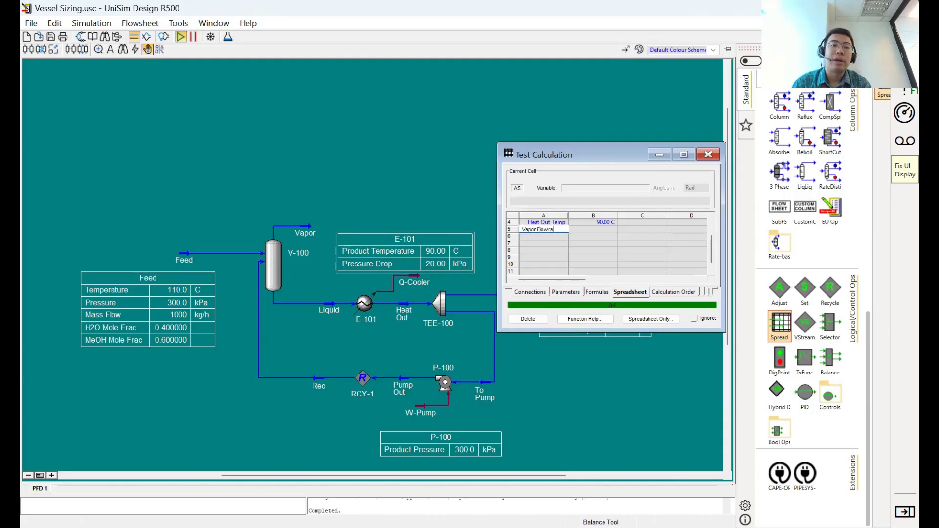
pyautogui.write('te')
pyautogui.doubleClick(576, 224)
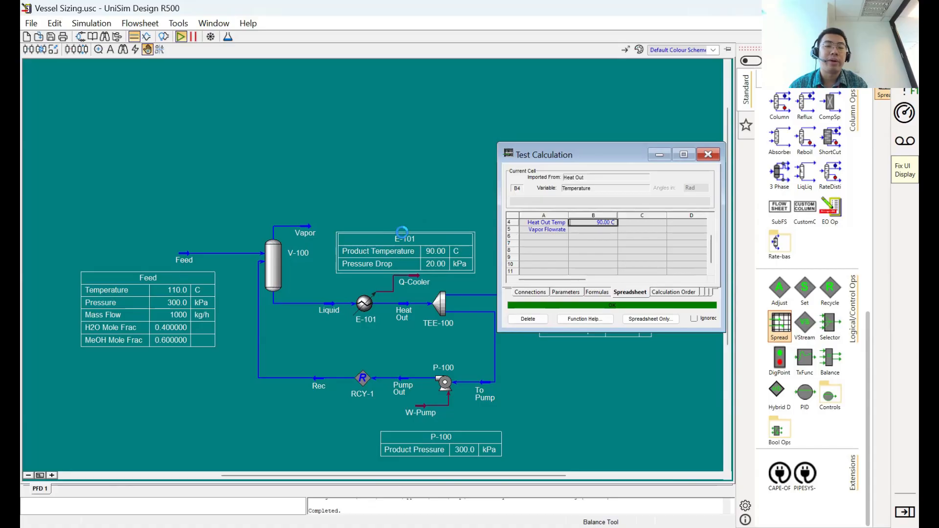
pyautogui.click(491, 293)
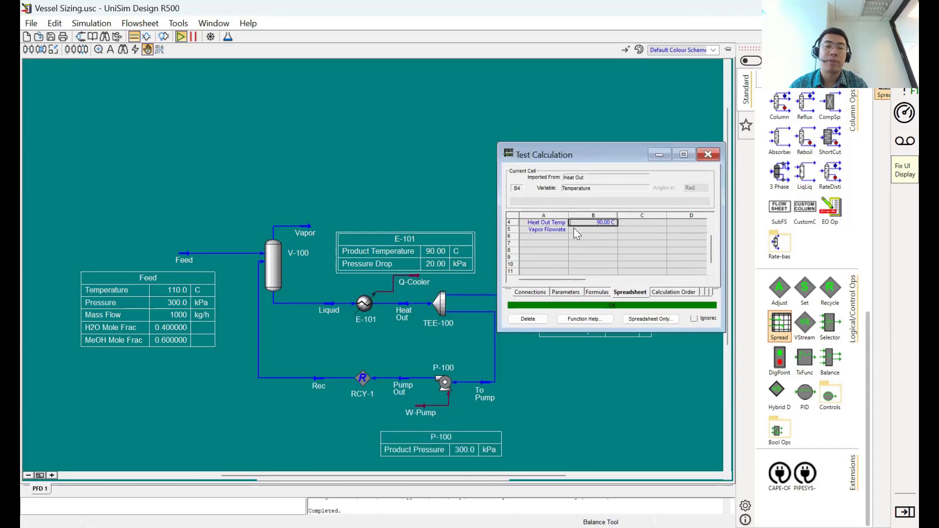
# - Import the Vapor stream's Mass Flow into cell B5, close the stream view, and check the import sources of B5 and B4
pyautogui.click(575, 229)
pyautogui.doubleClick(305, 227)
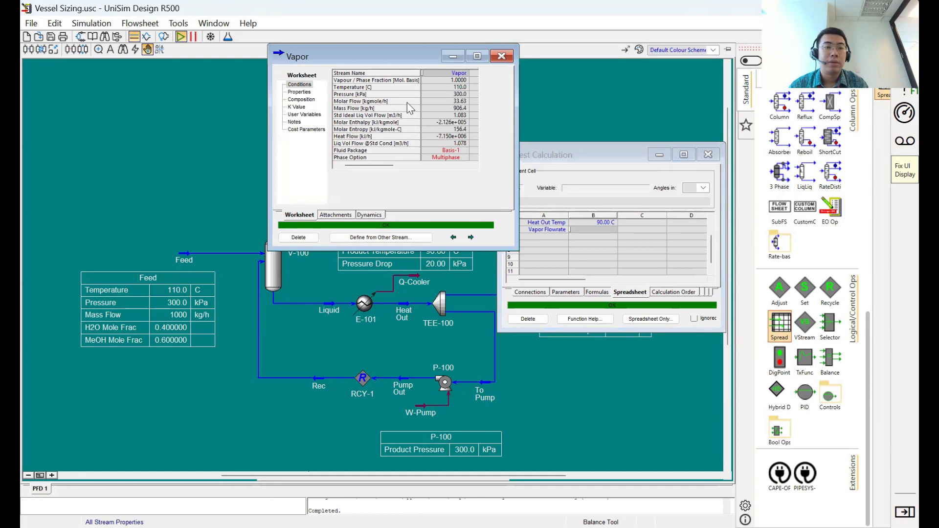
pyautogui.moveTo(402, 56); pyautogui.dragTo(329, 107)
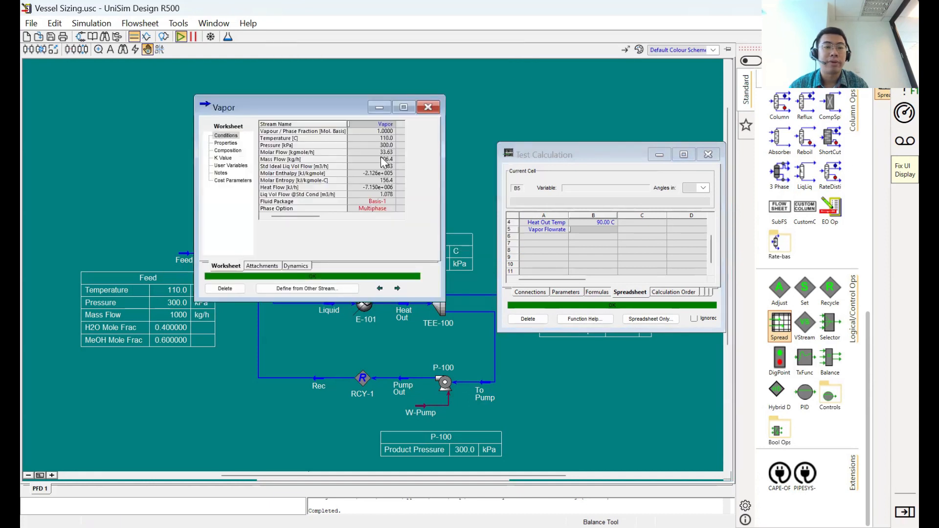
pyautogui.click(382, 158)
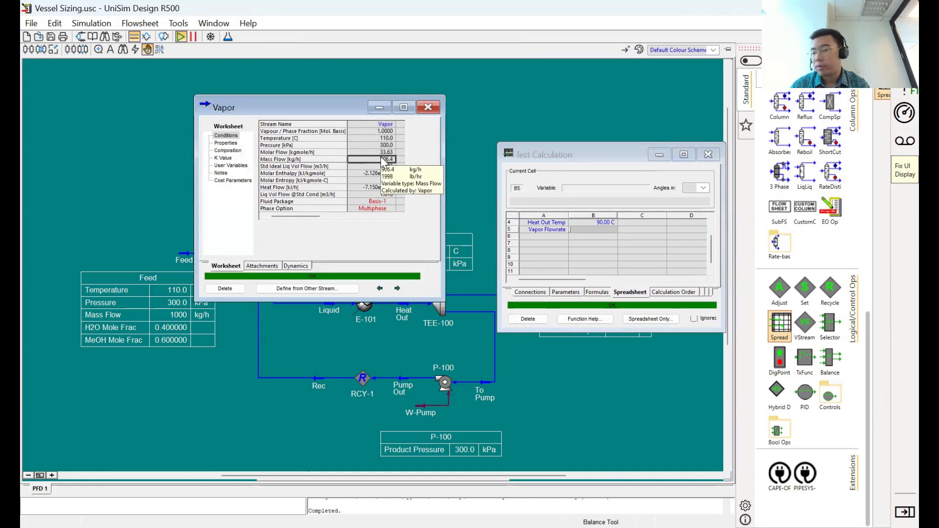
pyautogui.moveTo(383, 161); pyautogui.dragTo(594, 230)
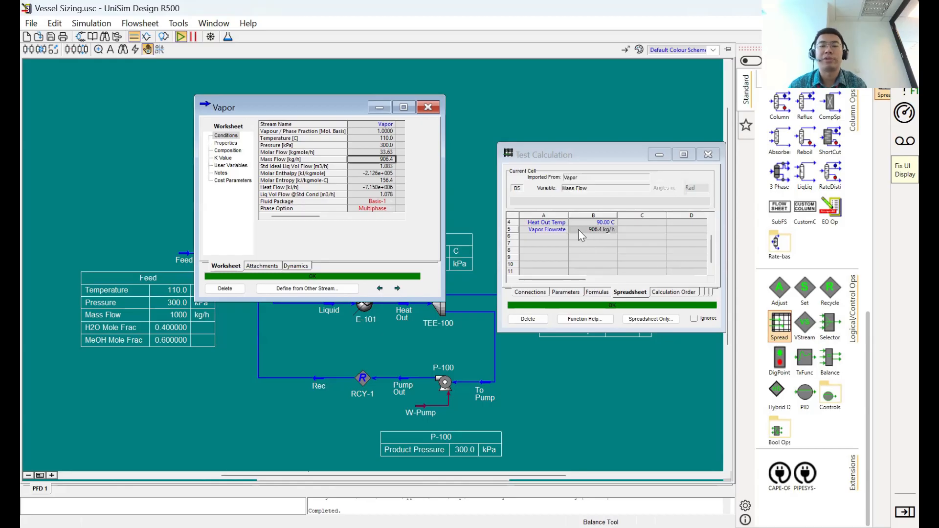
pyautogui.click(579, 230)
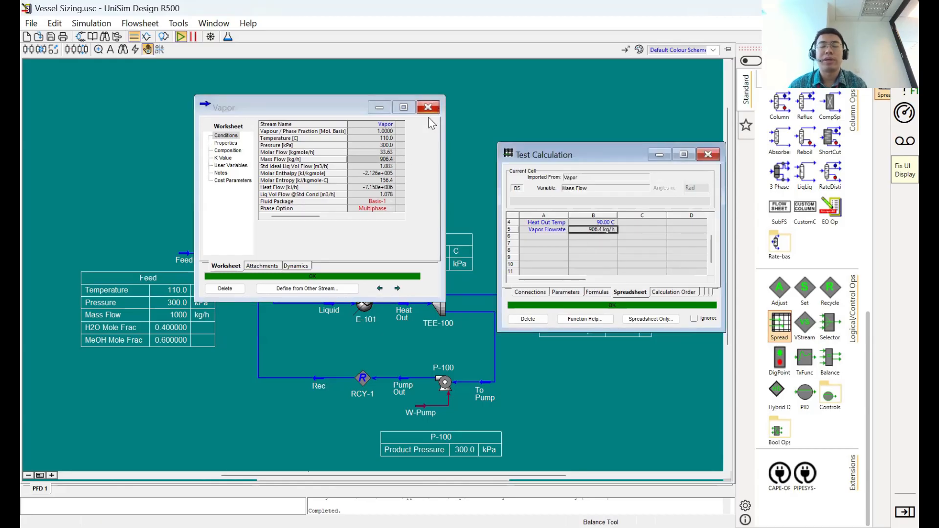
pyautogui.click(428, 107)
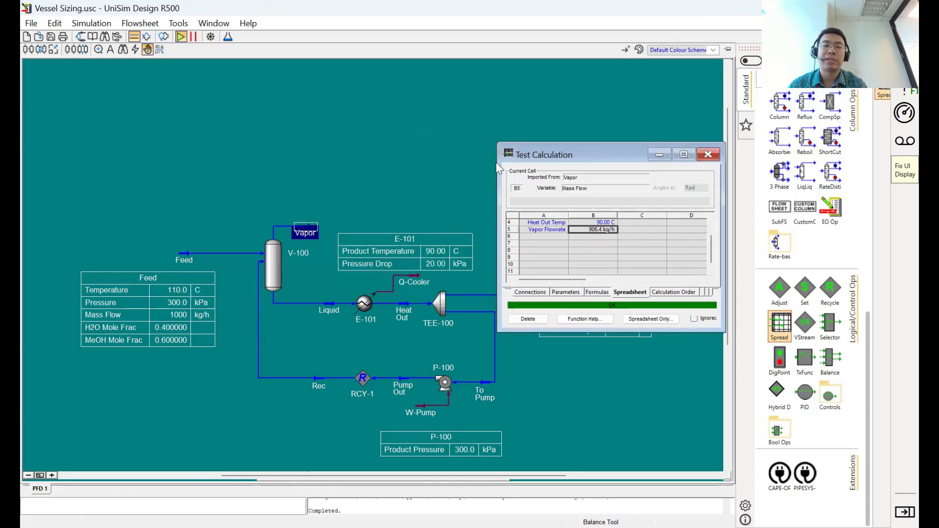
pyautogui.click(600, 237)
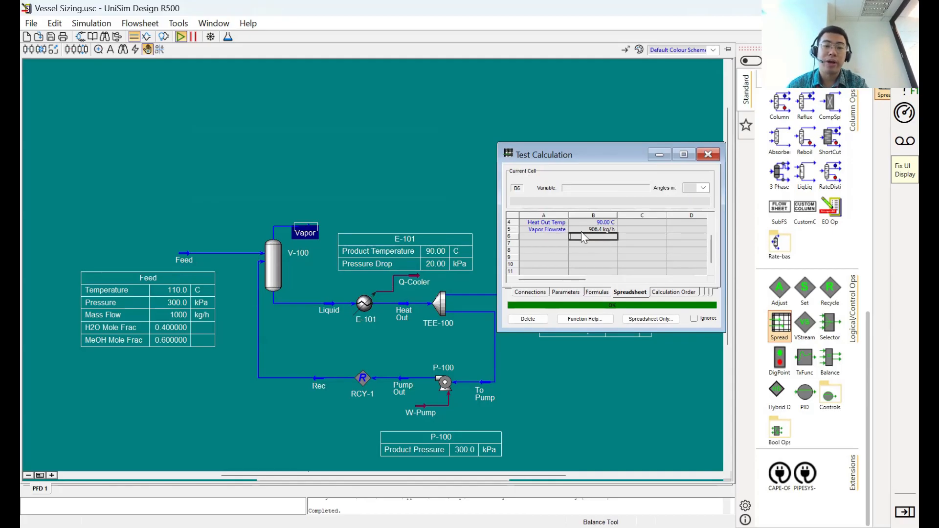
pyautogui.click(582, 230)
pyautogui.click(600, 223)
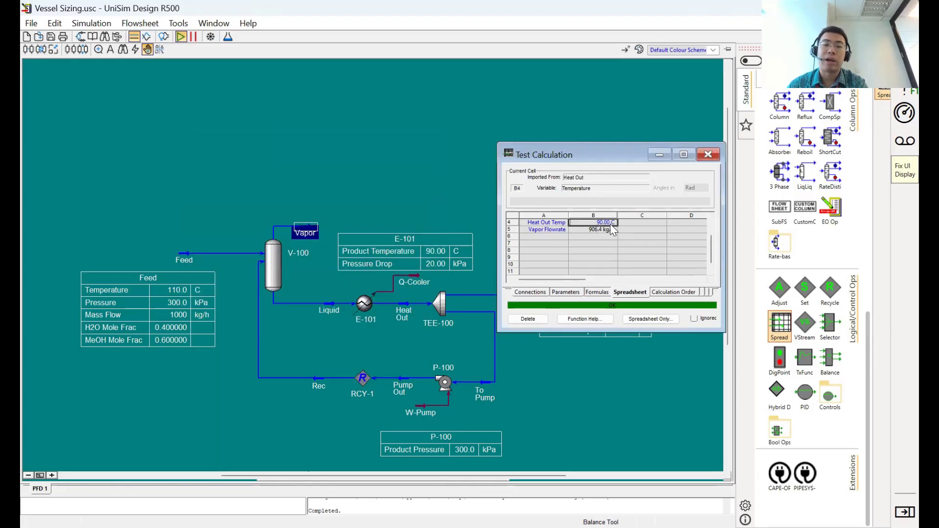
pyautogui.click(607, 229)
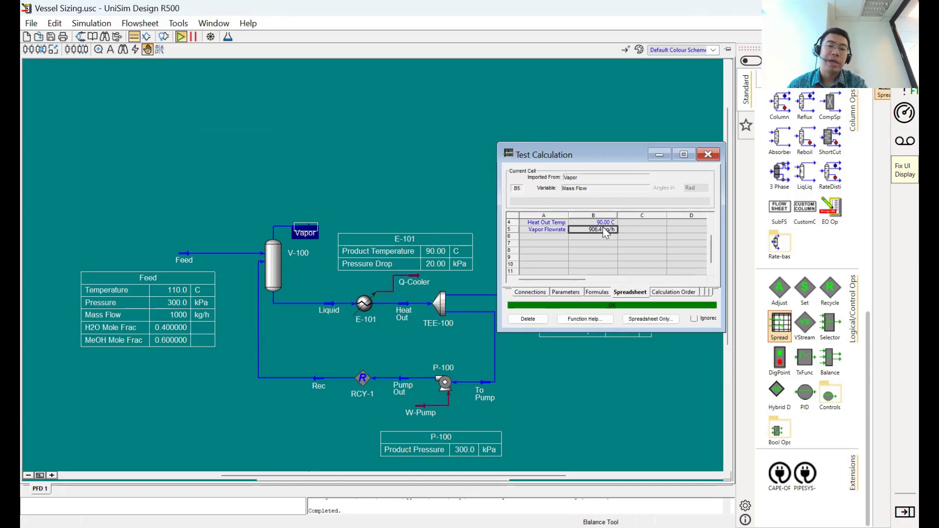
# - Clear the imported value in cell B4, and restore the Heat Out stream's temperature to 90 C in its property view
pyautogui.click(600, 224)
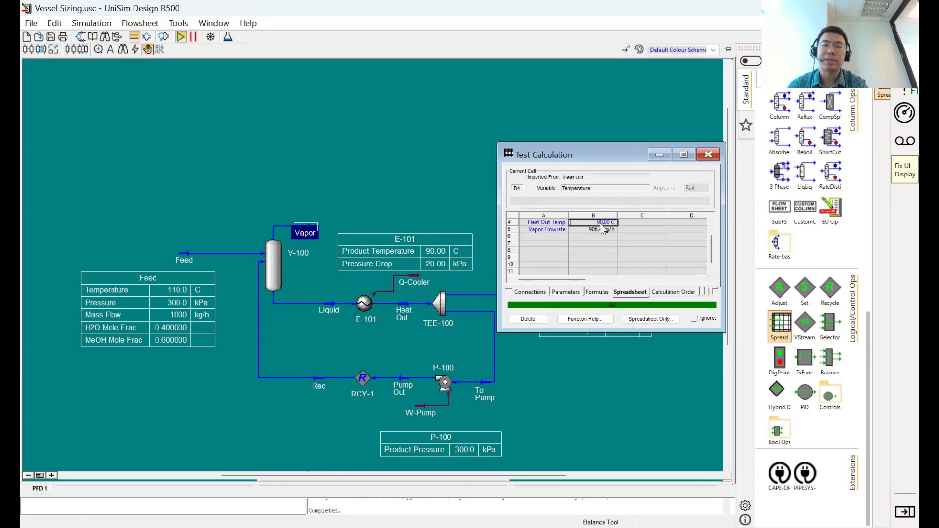
pyautogui.press('Delete')
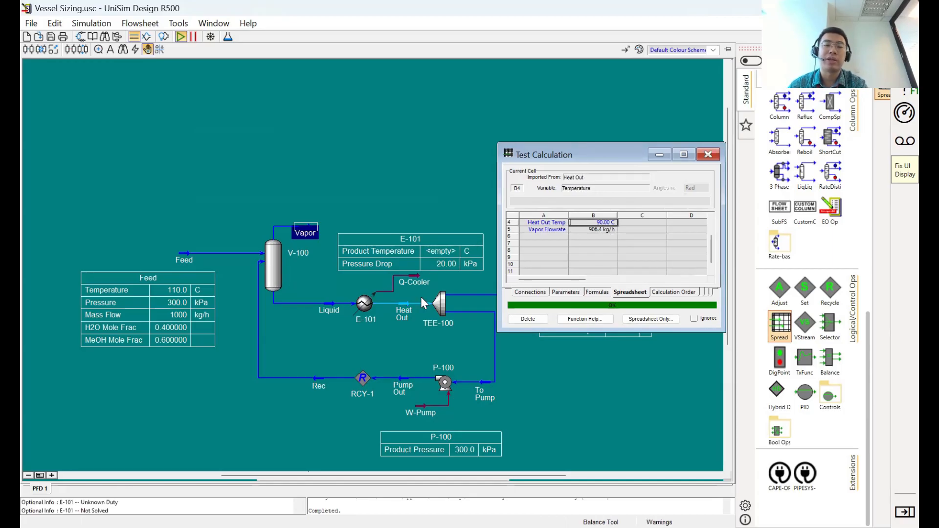
pyautogui.doubleClick(403, 314)
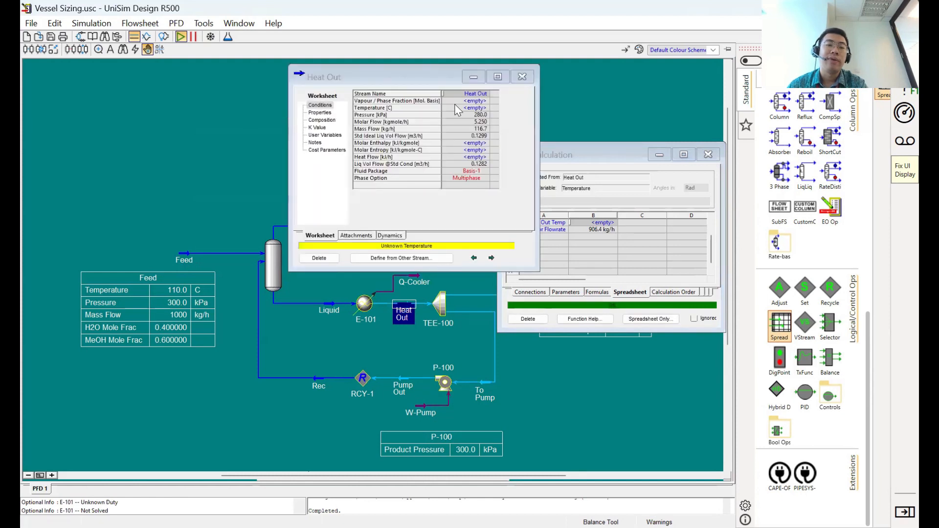
pyautogui.click(464, 108)
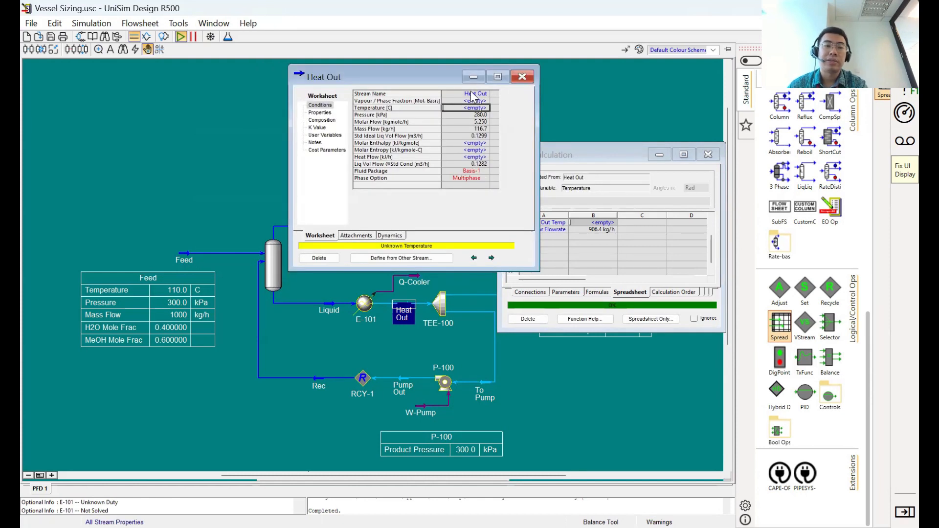
pyautogui.write('90')
pyautogui.press('Return')
pyautogui.click(910, 23)
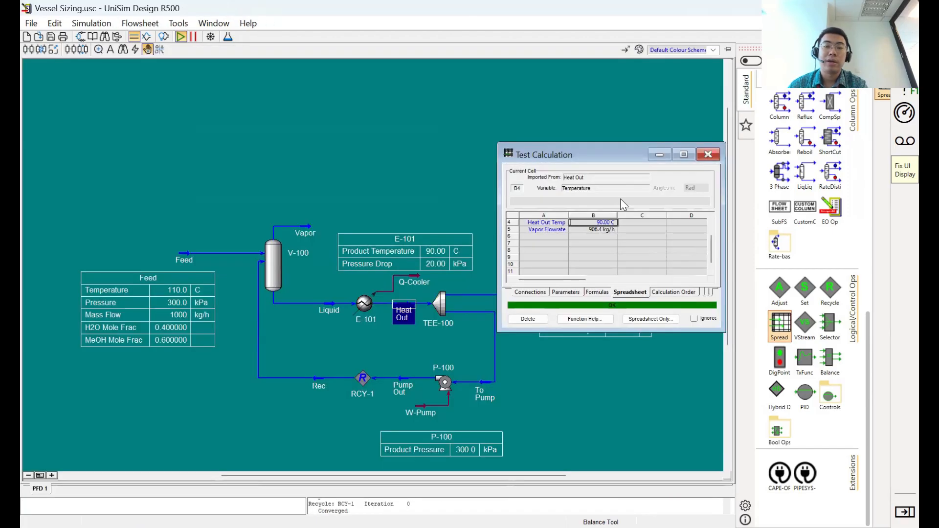
# - Disconnect the variable import from cell B4 and re-import the Heat Out stream's Temperature into it
pyautogui.rightClick(607, 226)
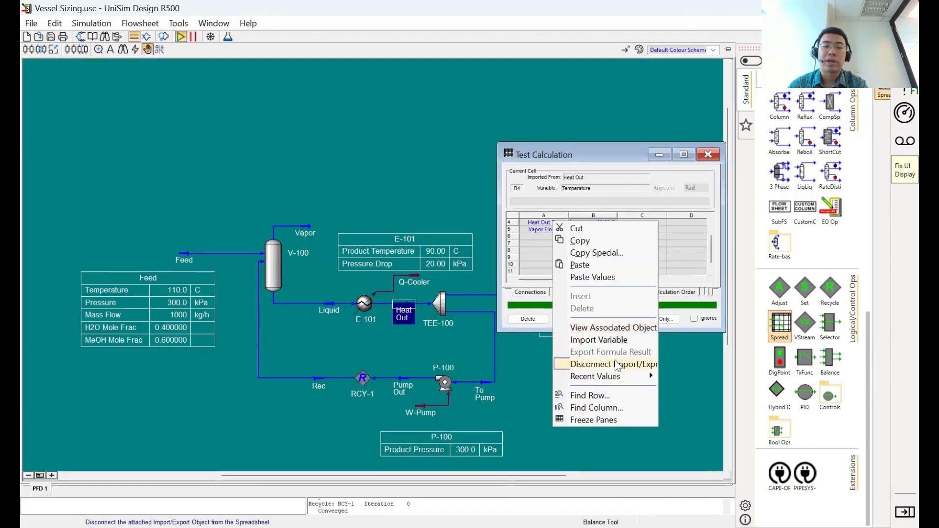
pyautogui.click(617, 365)
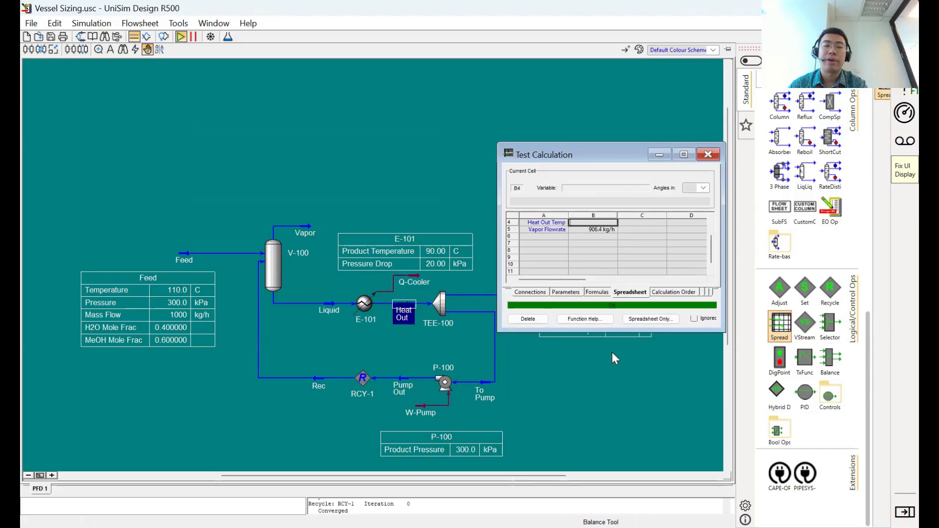
pyautogui.click(592, 230)
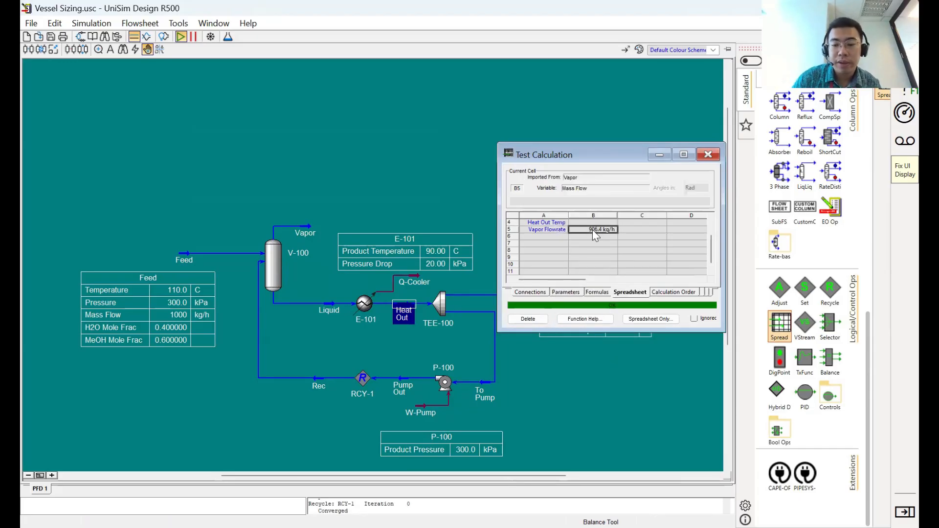
pyautogui.doubleClick(404, 319)
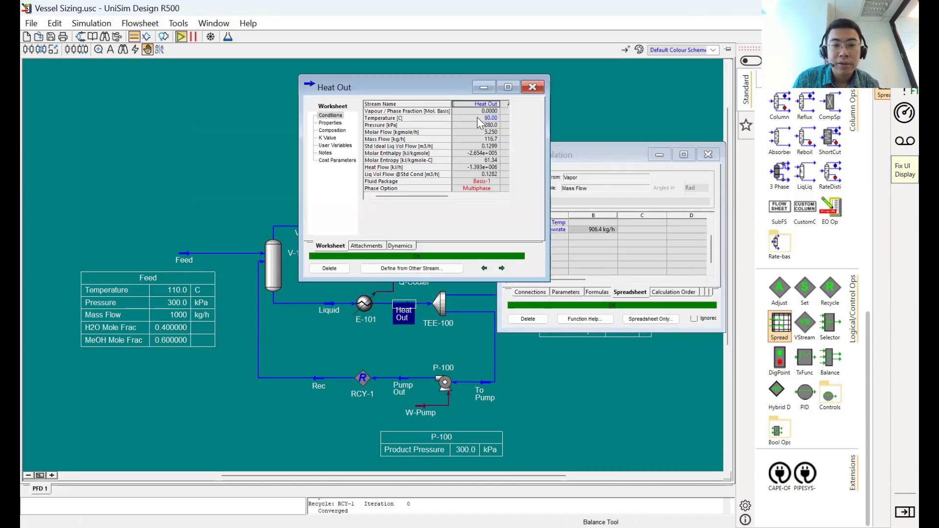
pyautogui.moveTo(478, 119); pyautogui.dragTo(594, 223)
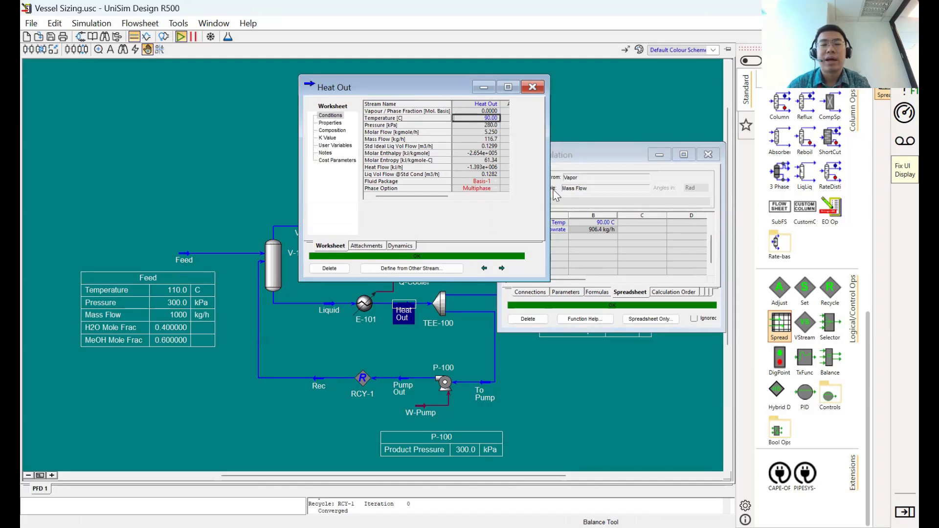
pyautogui.press('Escape')
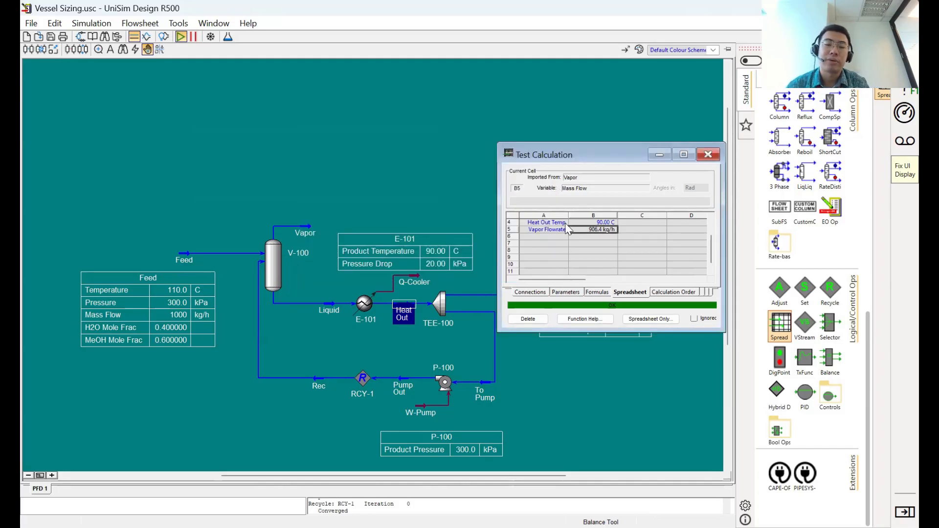
# - Move the spreadsheet clear of the TEE-100 table and open TEE-100's split flow ratio parameters
pyautogui.click(555, 244)
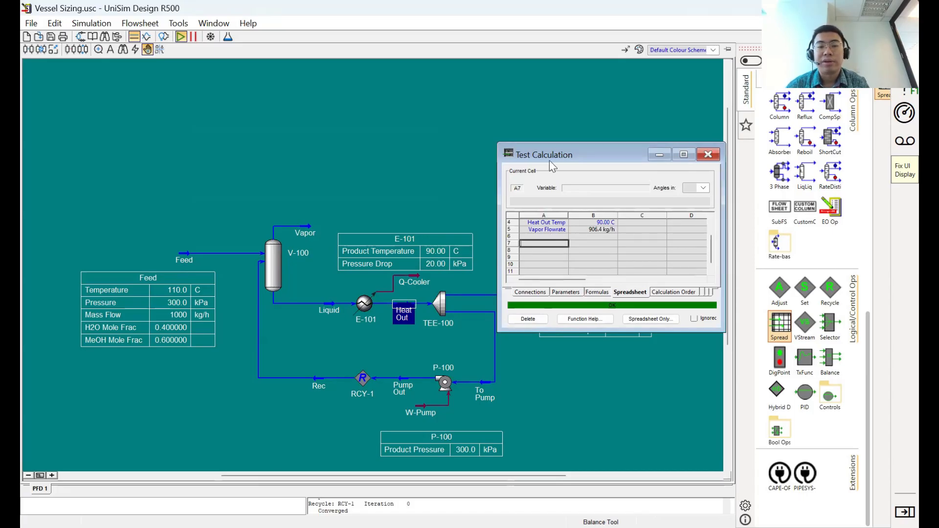
pyautogui.moveTo(548, 158); pyautogui.dragTo(569, 102)
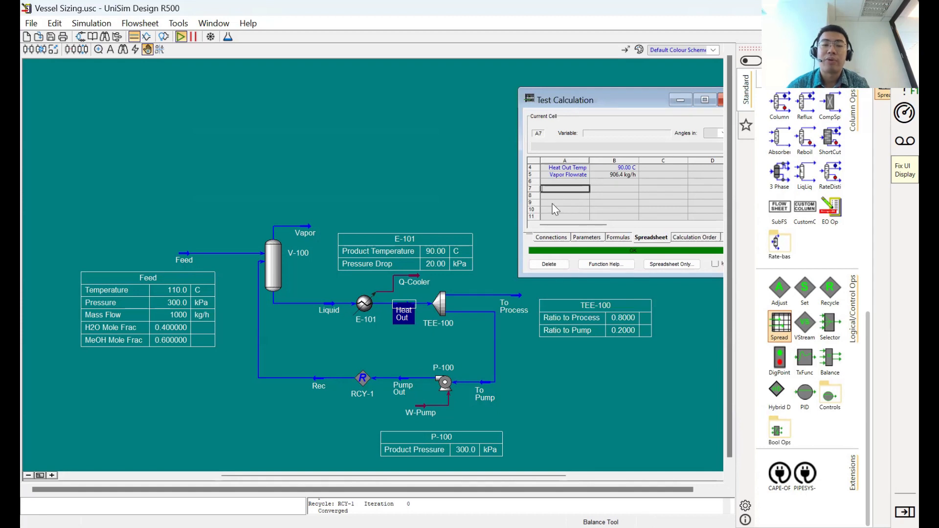
pyautogui.doubleClick(445, 302)
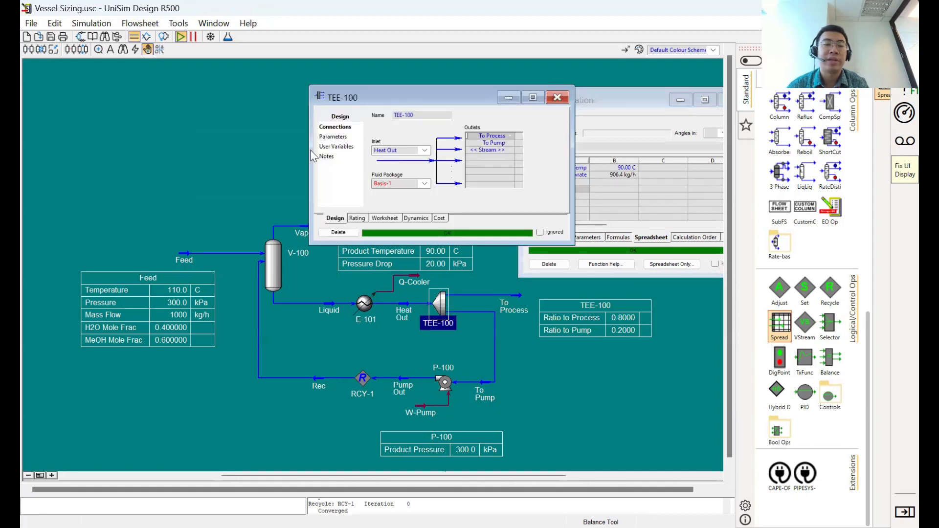
pyautogui.click(334, 137)
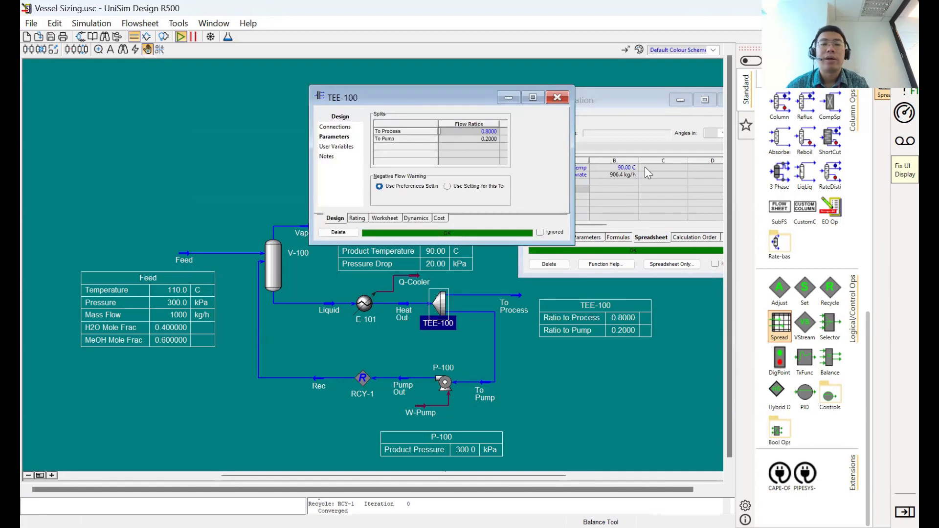
# - Label spreadsheet cell A7 "To Process Frac"
pyautogui.click(624, 181)
pyautogui.click(575, 183)
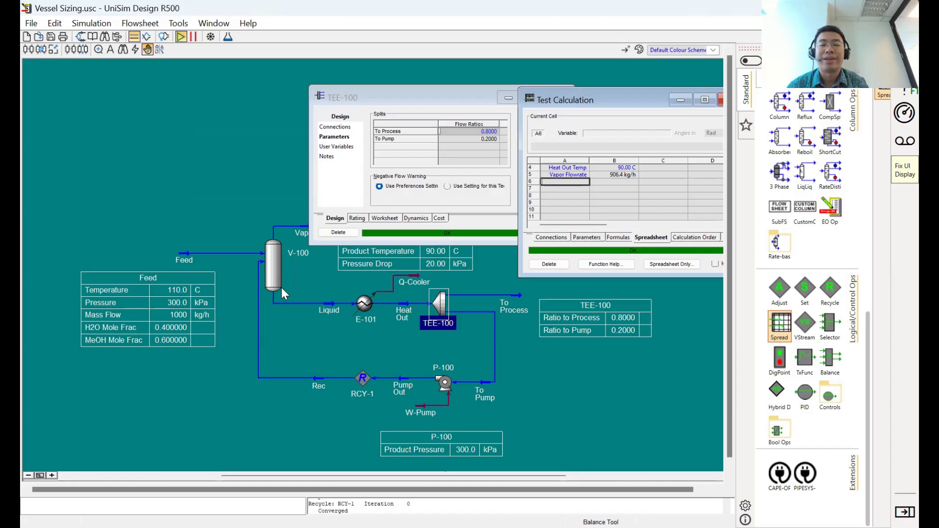
pyautogui.click(587, 189)
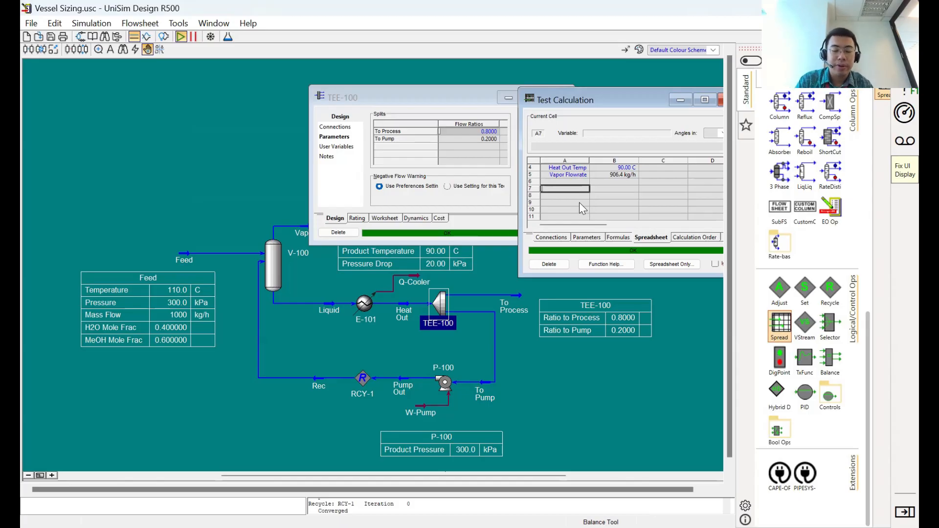
pyautogui.write('T')
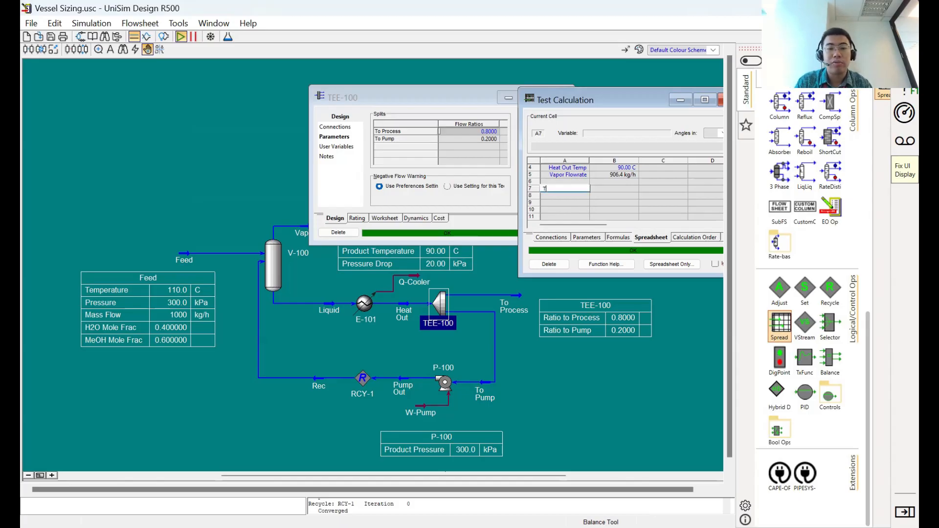
pyautogui.write('o Process')
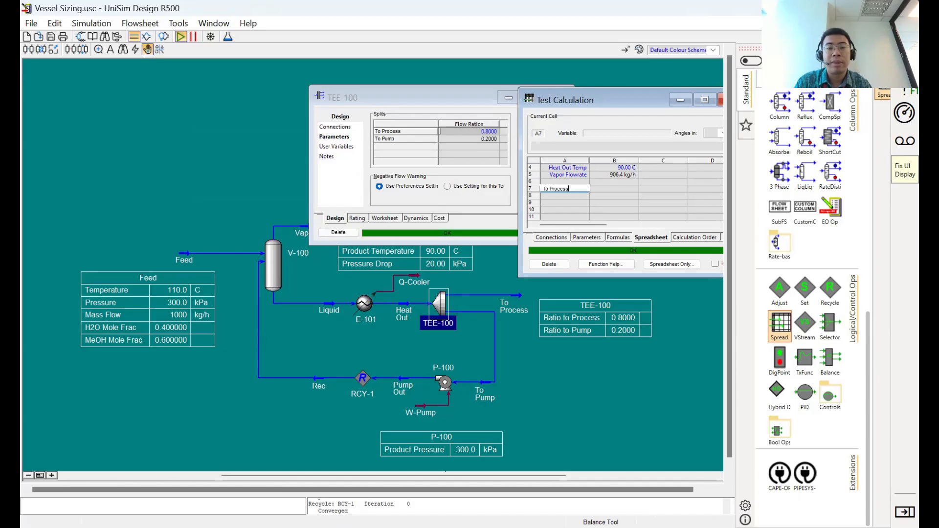
pyautogui.write(' Frac')
pyautogui.press('Tab')
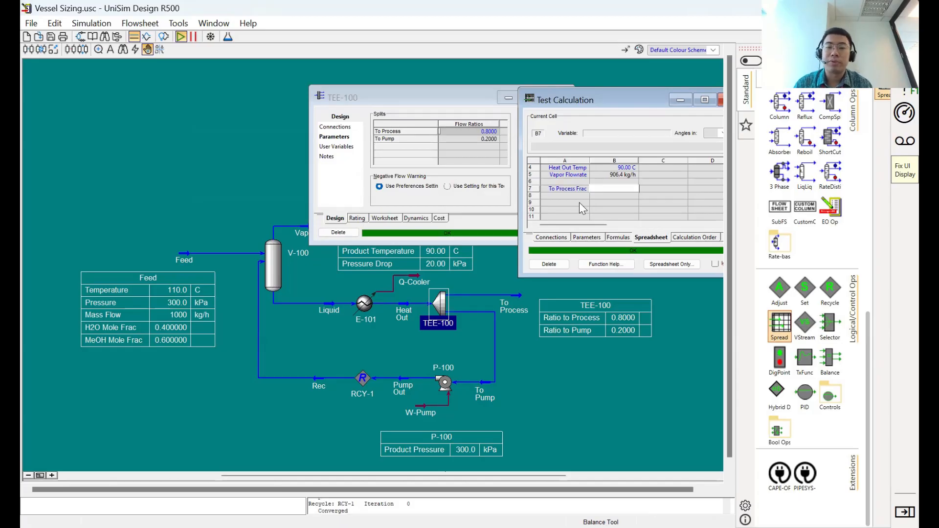
# - Enter the formula =B4*0.1-0.05 in cell B7 to calculate the To Process fraction
pyautogui.write('=')
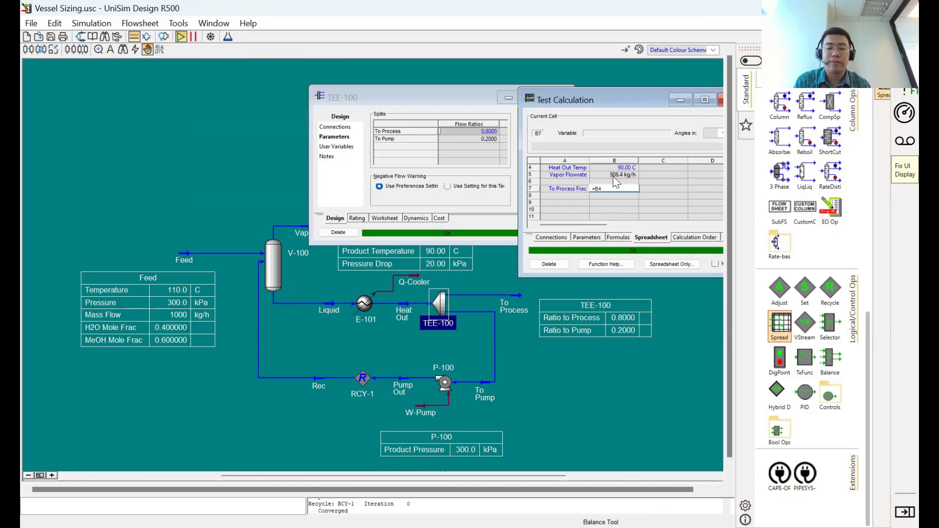
pyautogui.write('+B4')
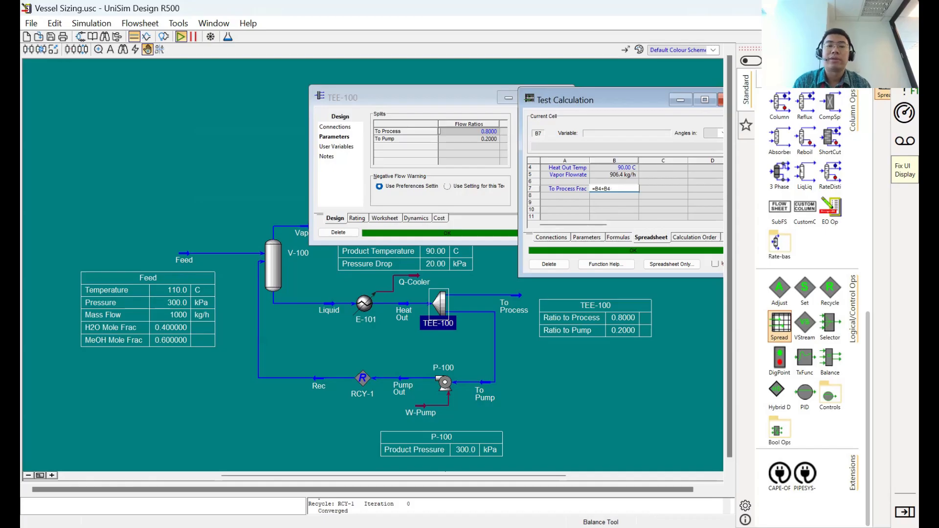
pyautogui.press('BackSpace')
pyautogui.press('BackSpace')
pyautogui.press('BackSpace')
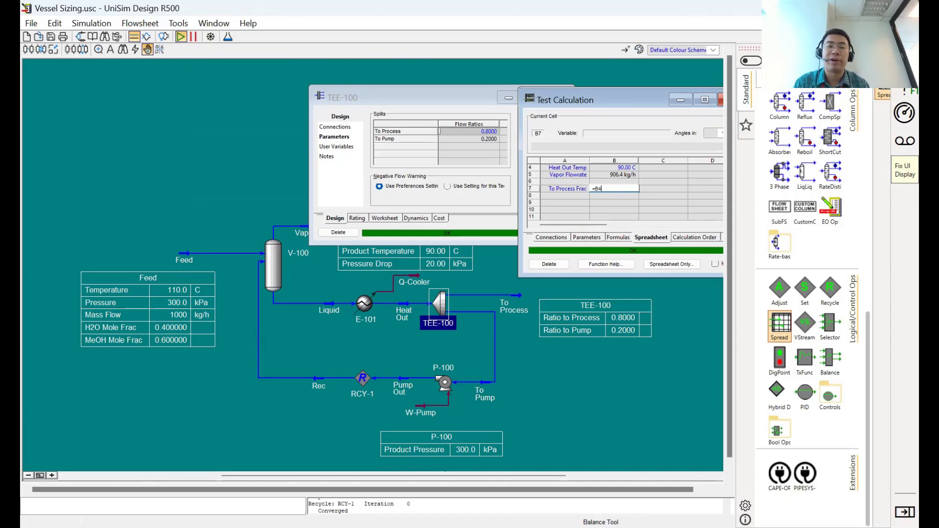
pyautogui.write('*')
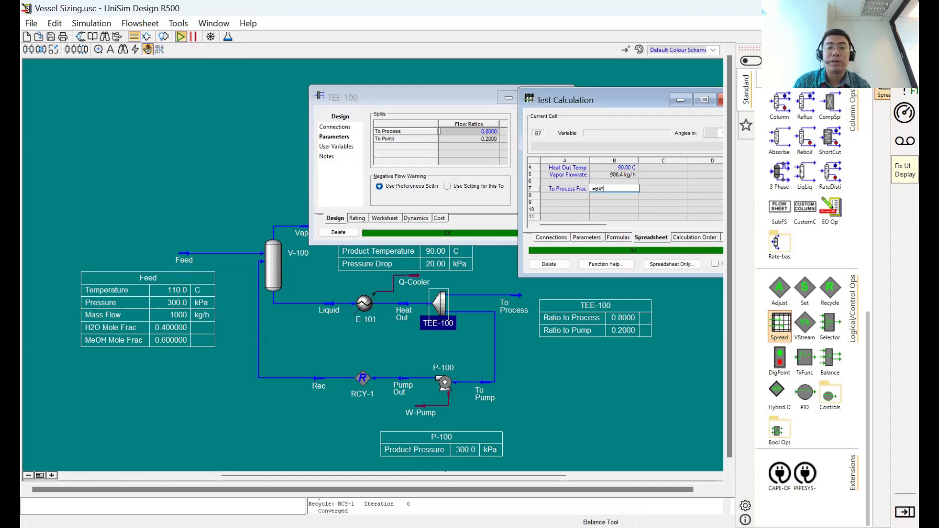
pyautogui.write('0')
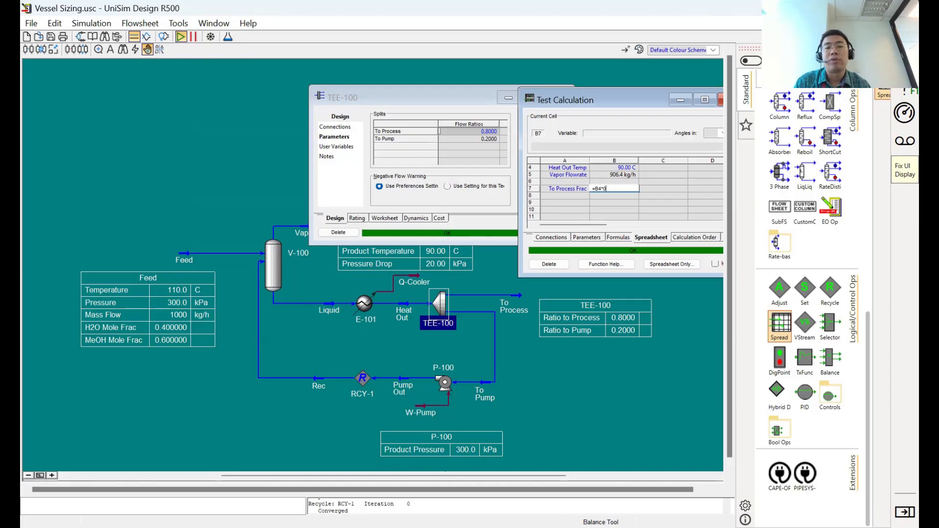
pyautogui.write('.1')
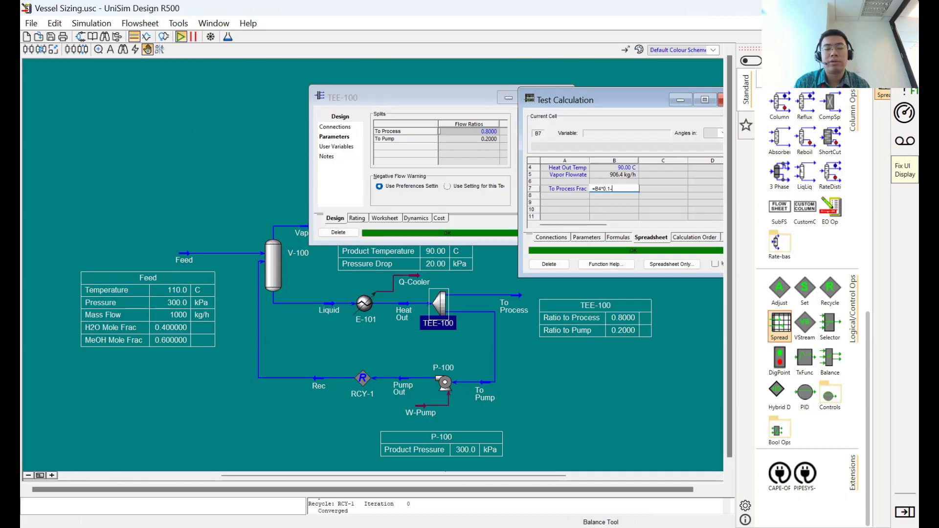
pyautogui.write('-0.05')
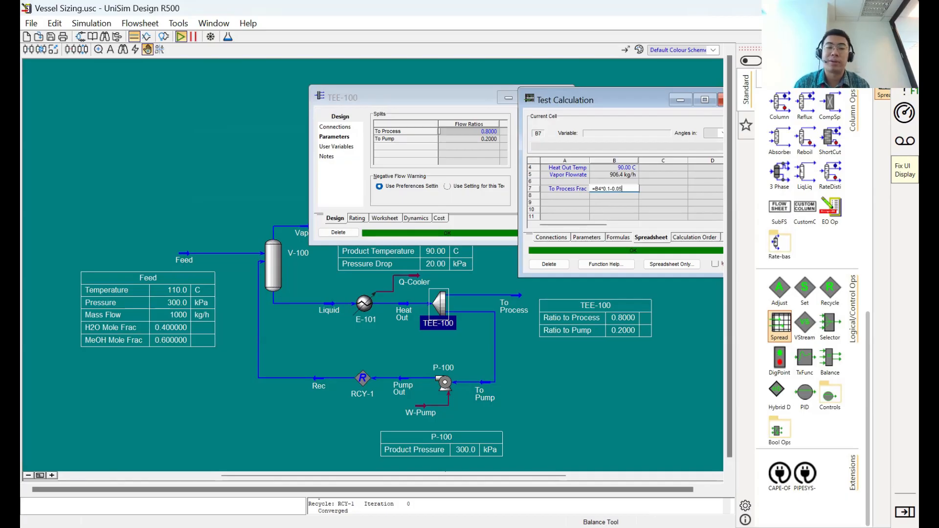
pyautogui.press('Return')
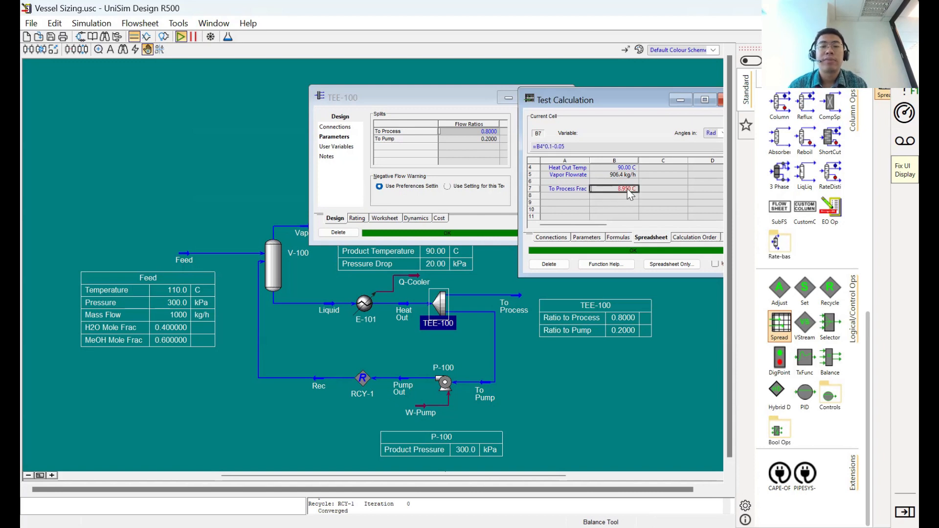
# - Correct the multiplier in cell B7's formula so that it reads =B4*0.01-0.05
pyautogui.click(557, 147)
pyautogui.click(558, 147)
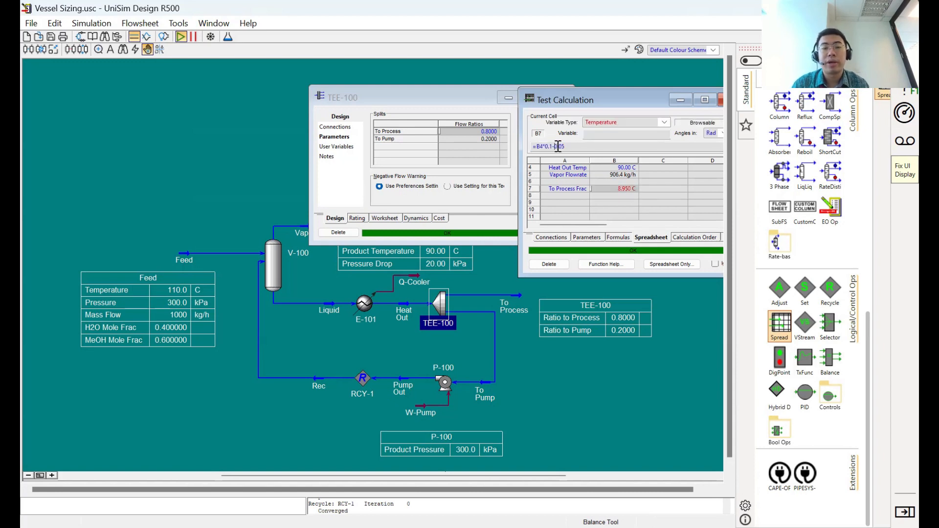
pyautogui.write('0')
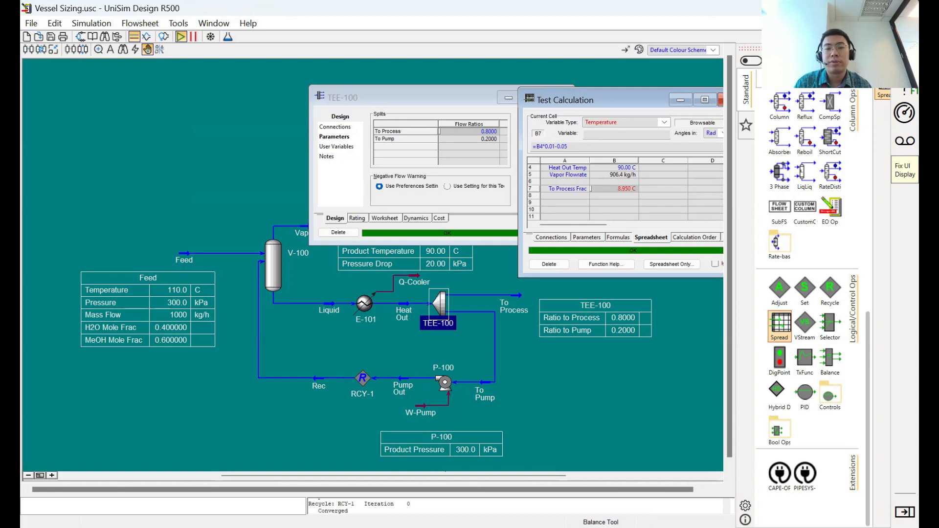
pyautogui.press('Return')
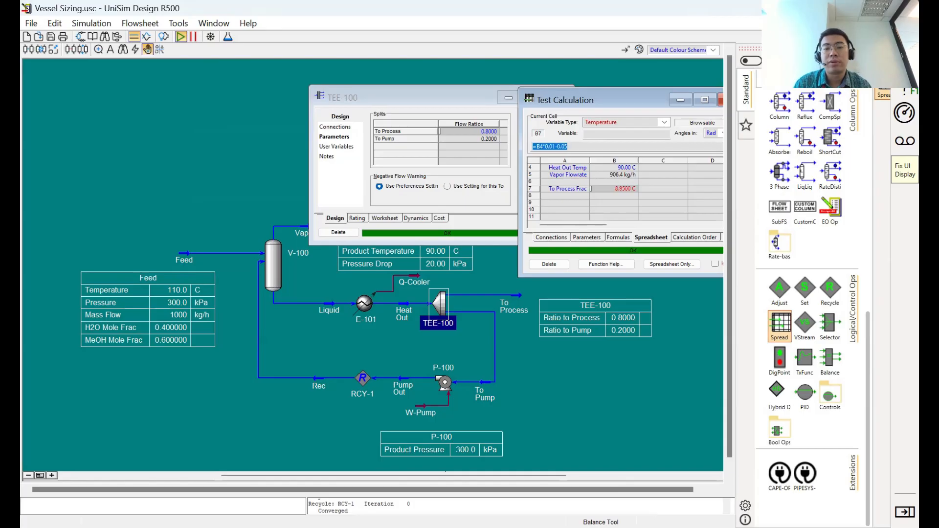
# - Set the variable type of cell B7 to Fraction
pyautogui.click(612, 187)
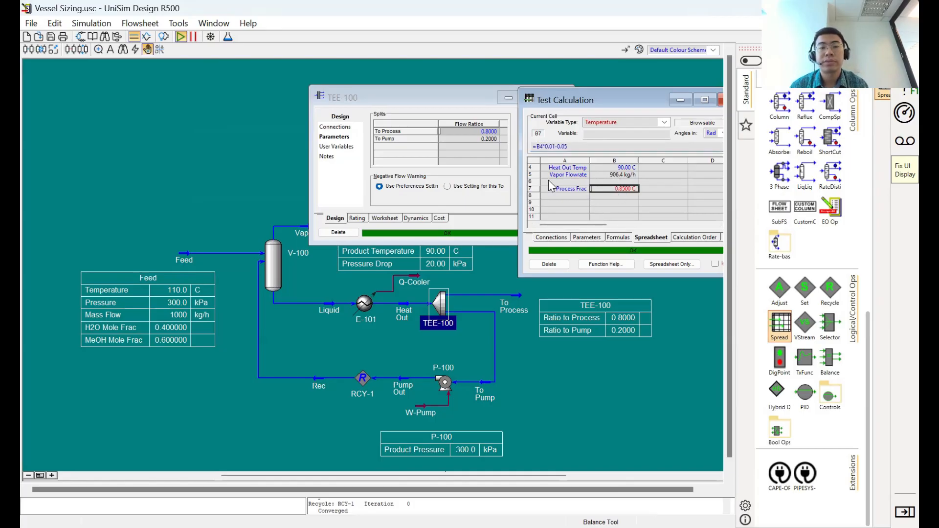
pyautogui.click(668, 122)
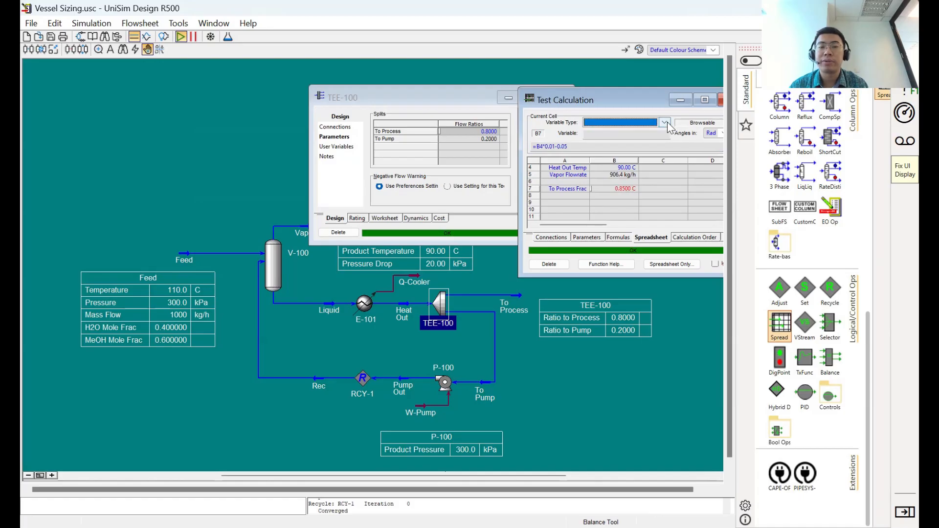
pyautogui.click(666, 123)
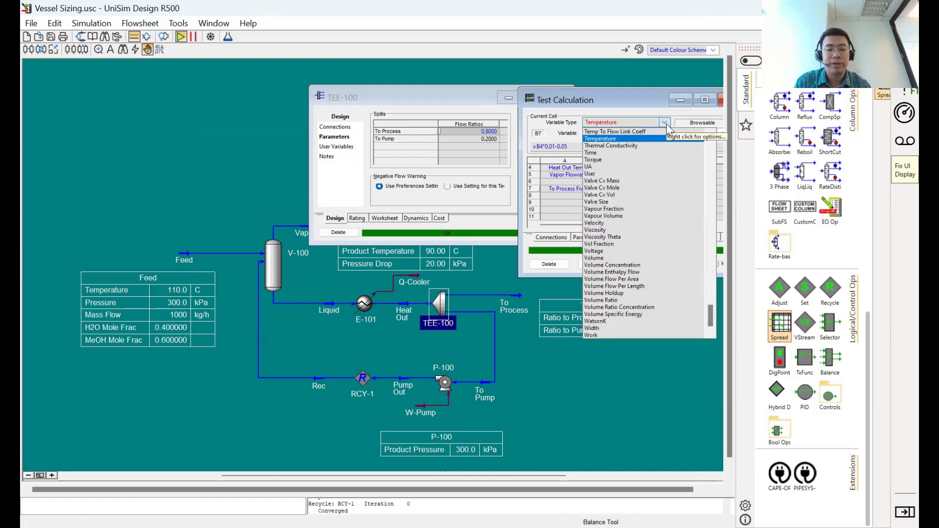
pyautogui.scroll(10, 621, 264)
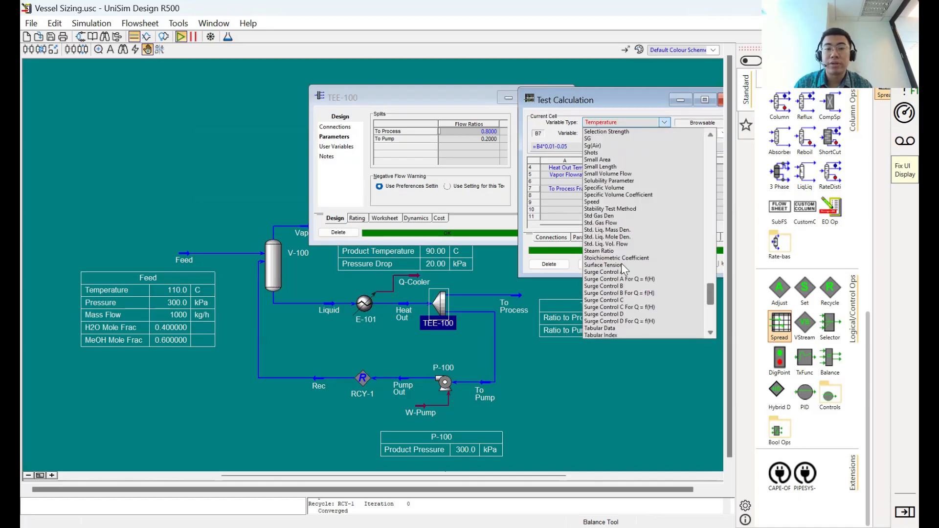
pyautogui.click(608, 121)
pyautogui.write('frac')
pyautogui.press('Return')
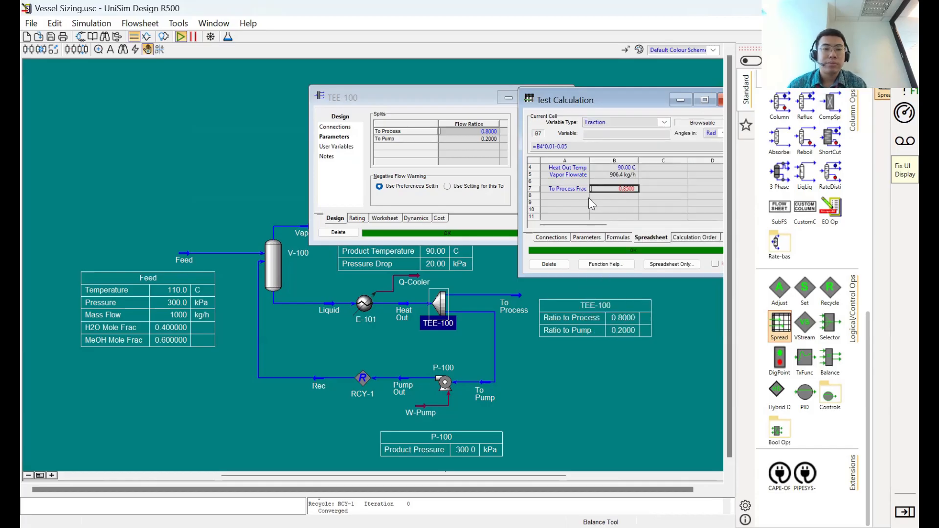
pyautogui.click(492, 133)
pyautogui.click(631, 190)
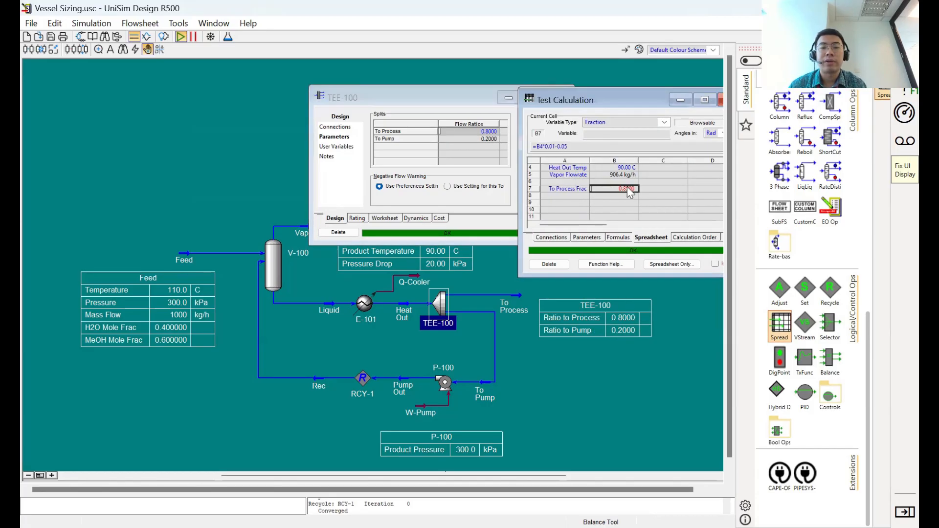
pyautogui.rightClick(631, 191)
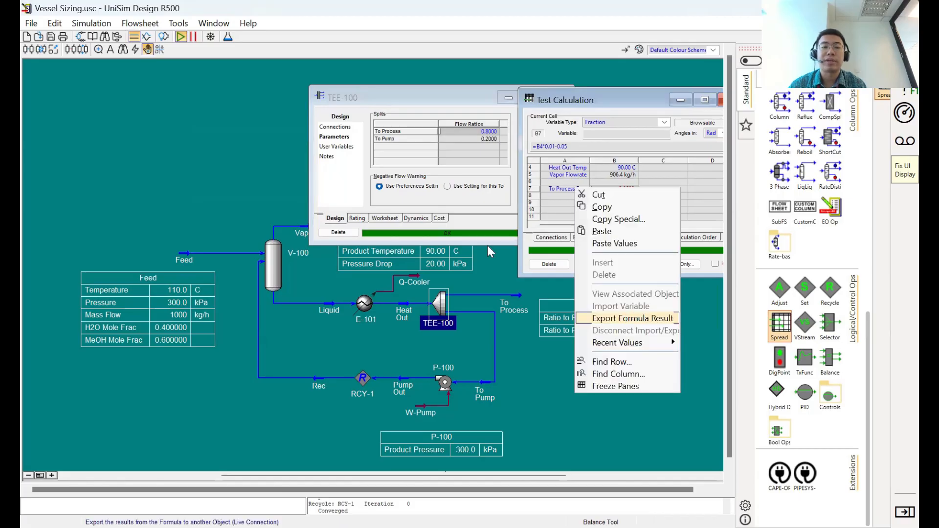
pyautogui.click(629, 317)
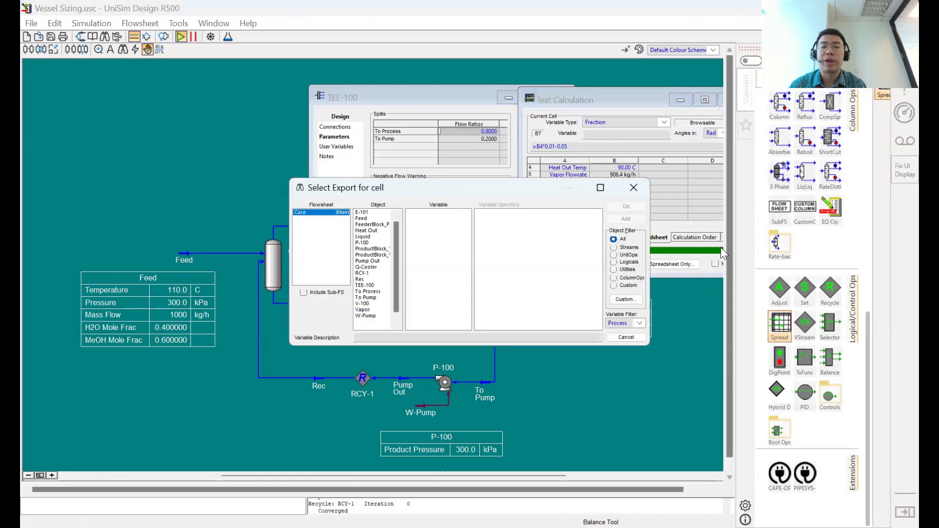
# - Clear TEE-100's To Process flow ratio and export cell B7's formula result to it, with the TEE-100 window moved clear of the spreadsheet
pyautogui.click(467, 137)
pyautogui.press('Delete')
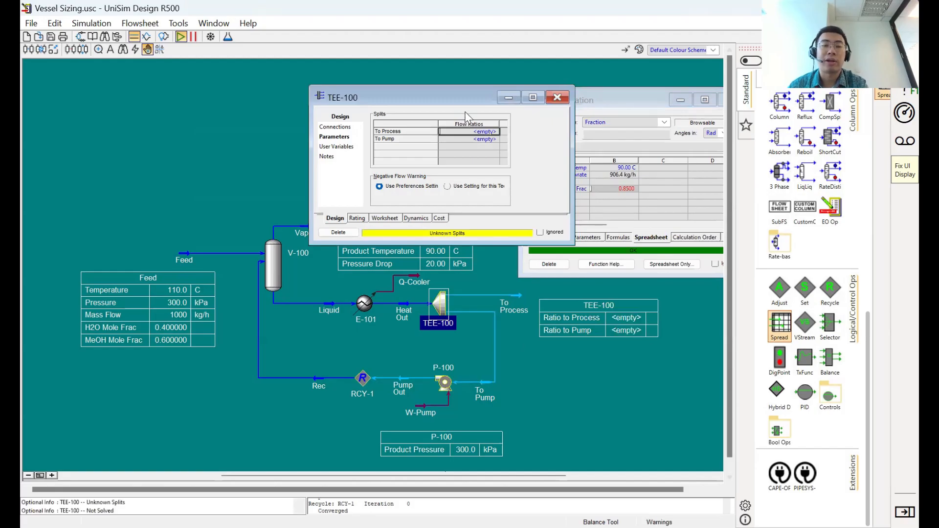
pyautogui.moveTo(459, 101); pyautogui.dragTo(240, 106)
pyautogui.click(609, 192)
pyautogui.moveTo(607, 191); pyautogui.dragTo(313, 145)
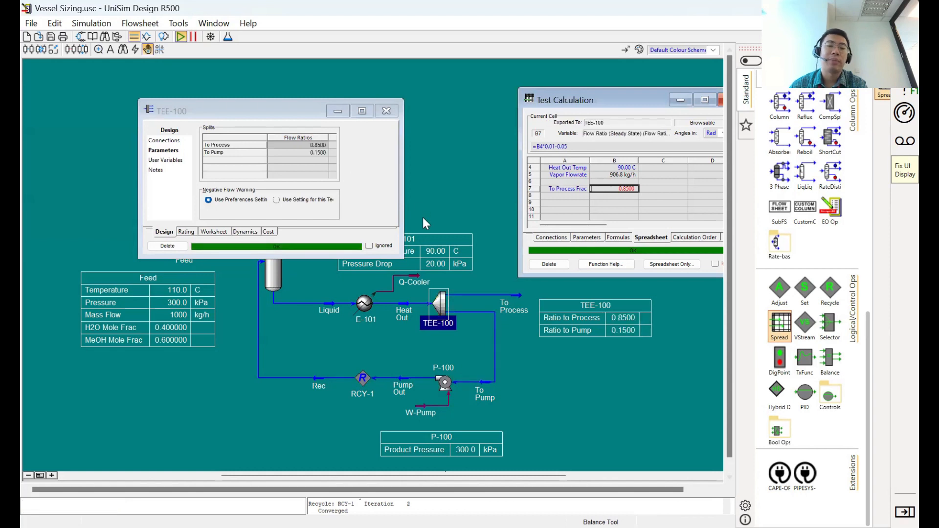
# - Set the imported Heat Out temperature in cell B4 to 80 C
pyautogui.click(623, 169)
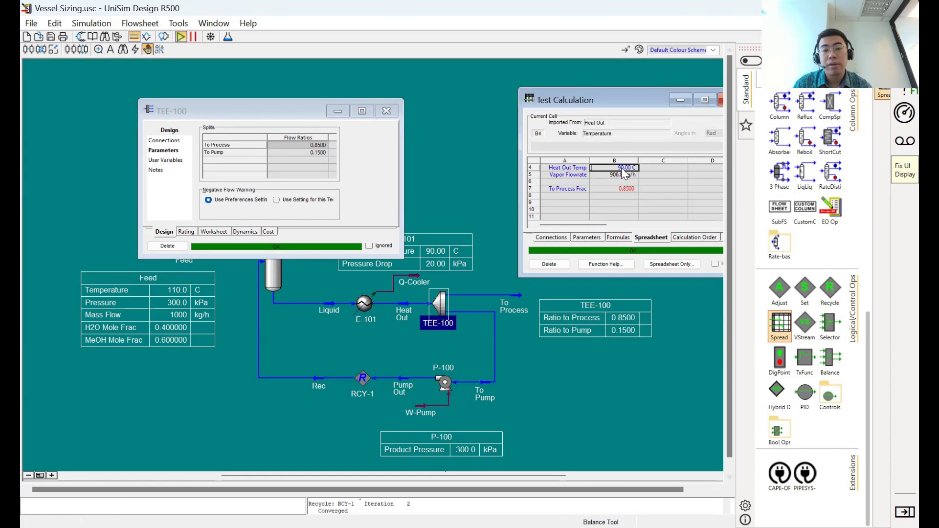
pyautogui.write('80')
pyautogui.press('Return')
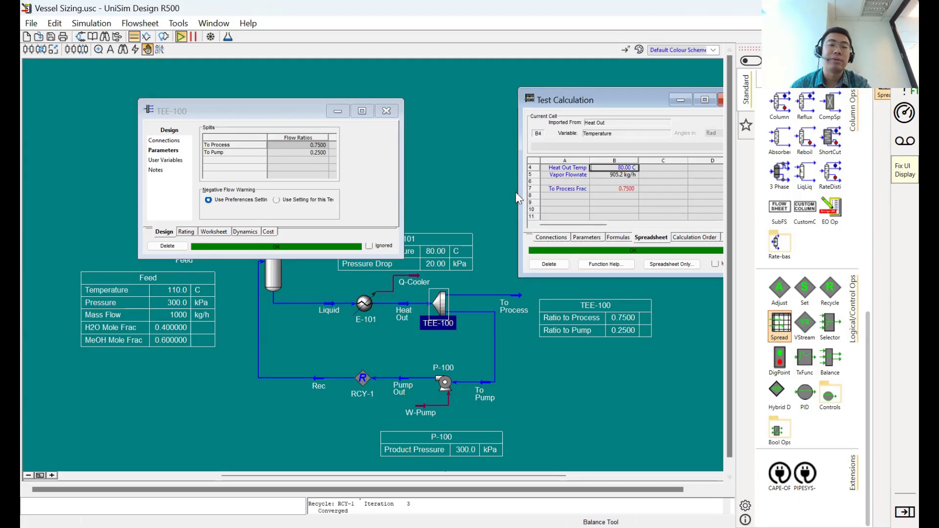
# - Reopen TEE-100 to review its split flow ratios and worksheet conditions, and place its parameters view clear of the spreadsheet
pyautogui.click(293, 147)
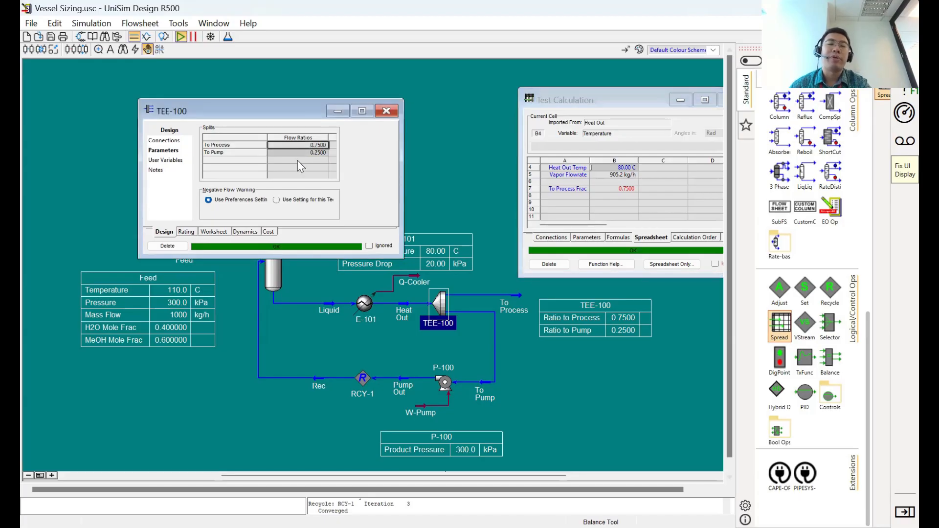
pyautogui.click(386, 113)
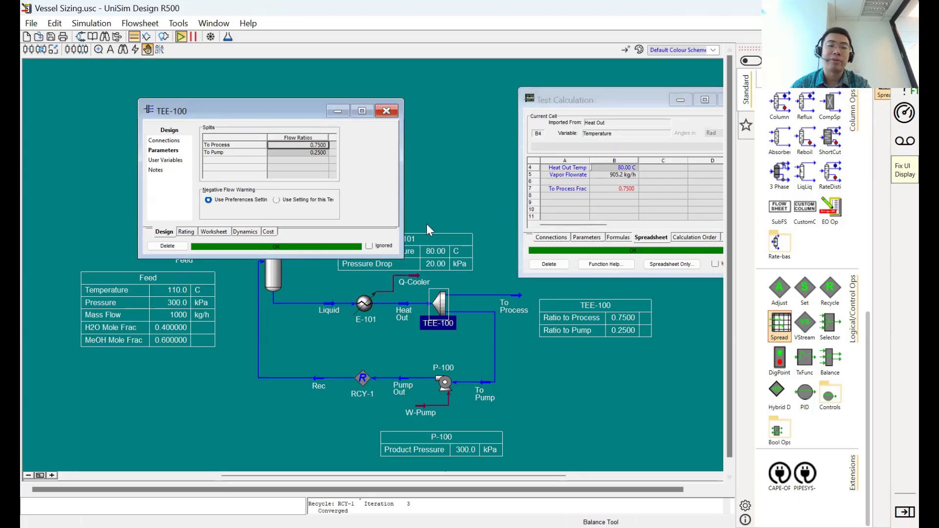
pyautogui.doubleClick(440, 305)
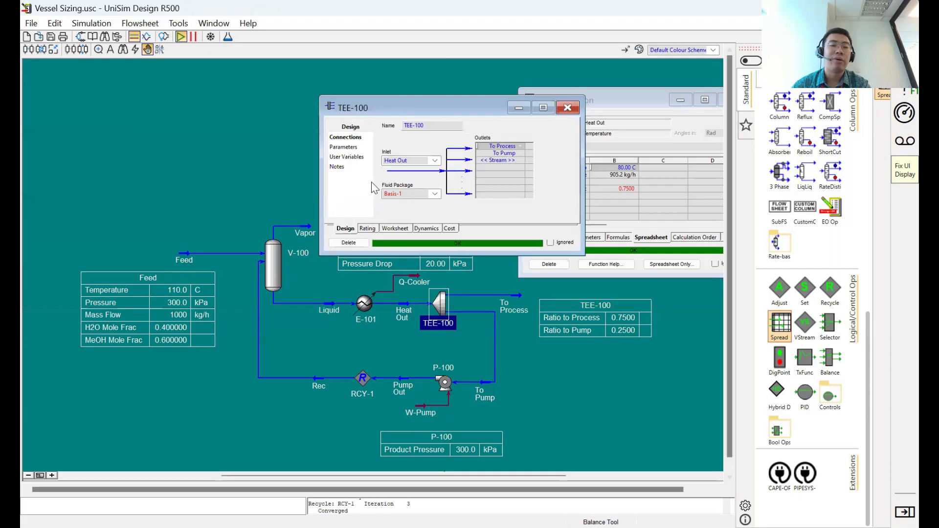
pyautogui.click(344, 147)
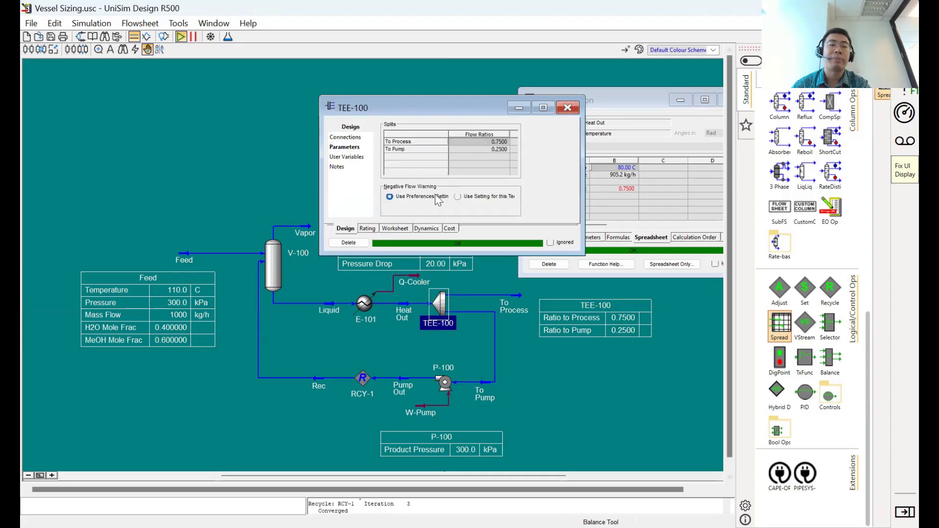
pyautogui.click(394, 228)
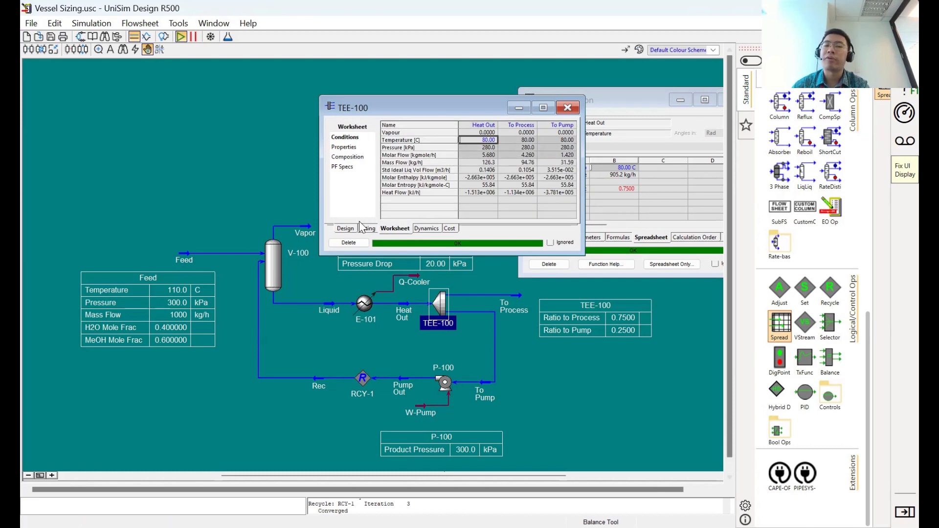
pyautogui.click(345, 228)
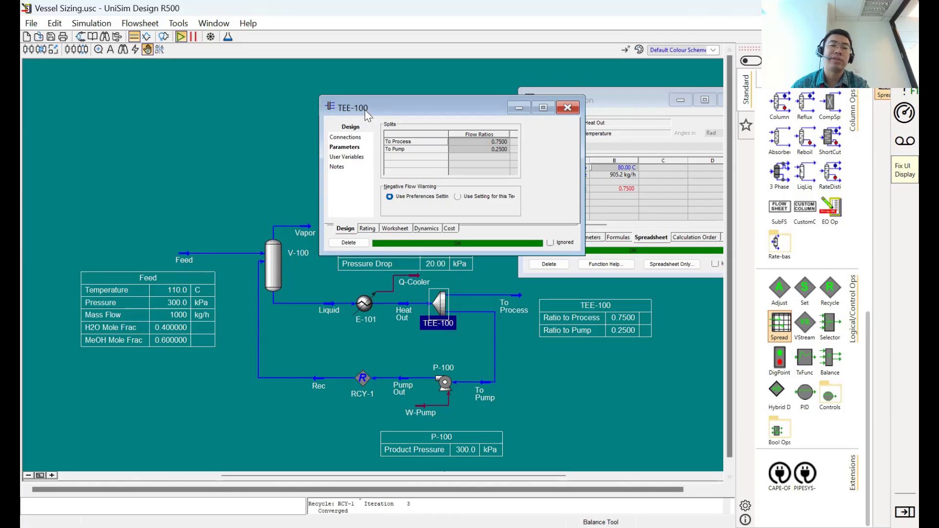
pyautogui.moveTo(367, 111); pyautogui.dragTo(166, 107)
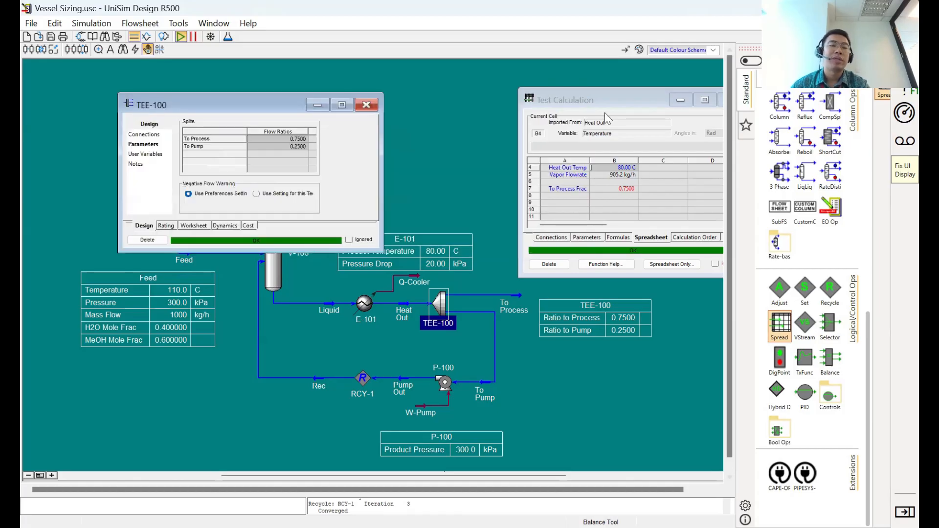
# - Show TEE-100's logical connections, minimize the Test Calculation spreadsheet, and reopen it from the connection list to inspect exported cell B7
pyautogui.rightClick(324, 312)
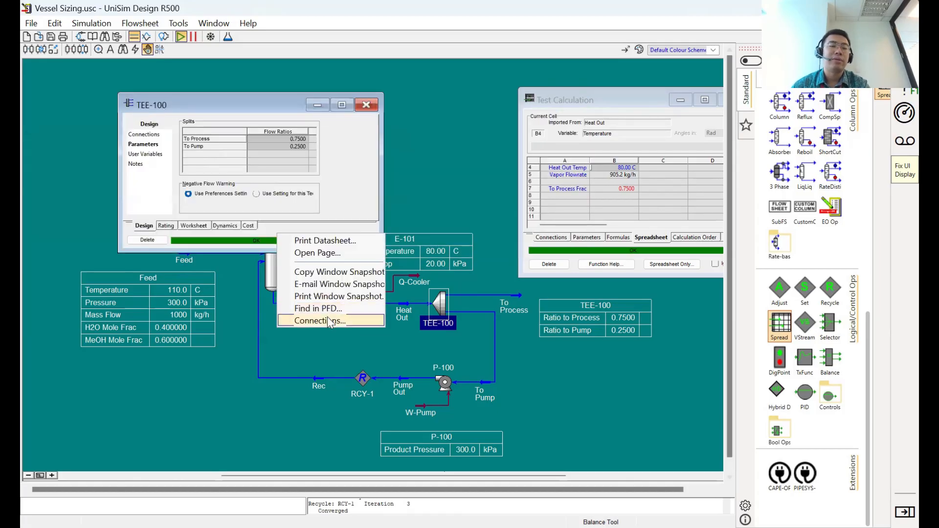
pyautogui.click(328, 319)
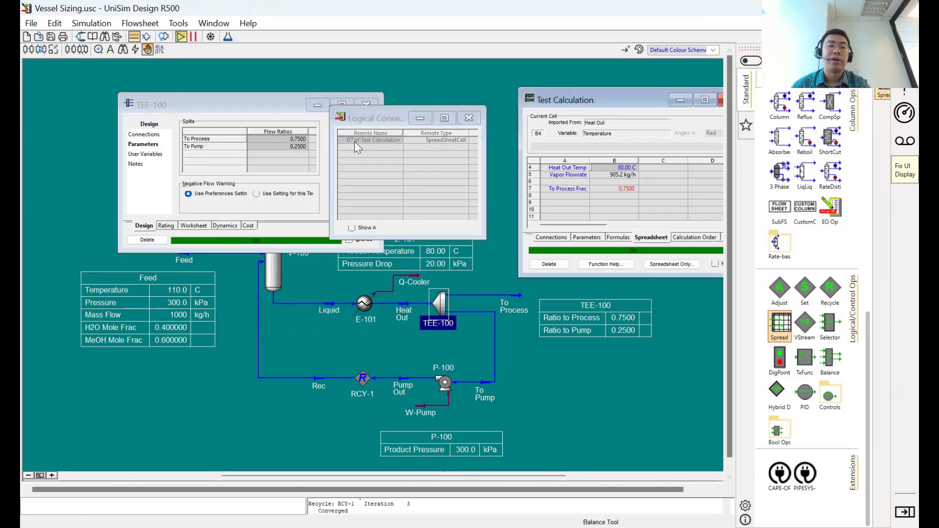
pyautogui.click(681, 100)
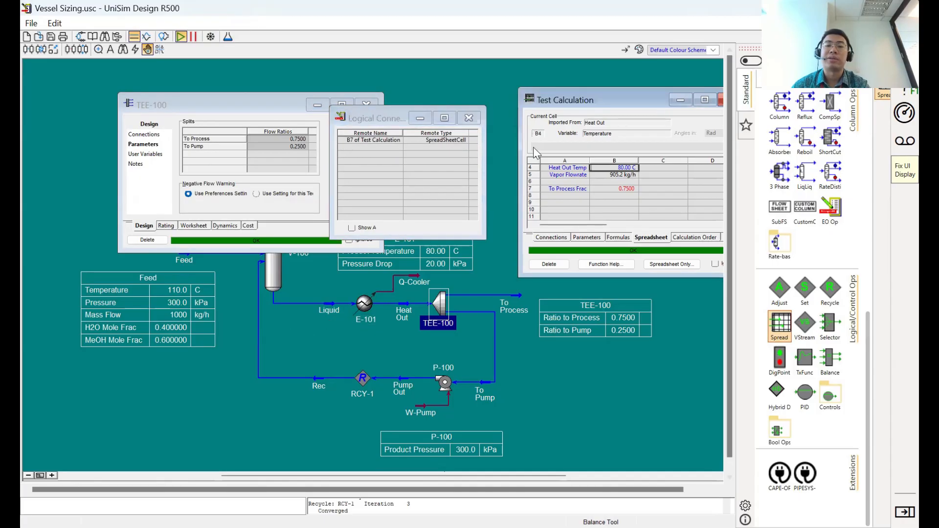
pyautogui.doubleClick(361, 137)
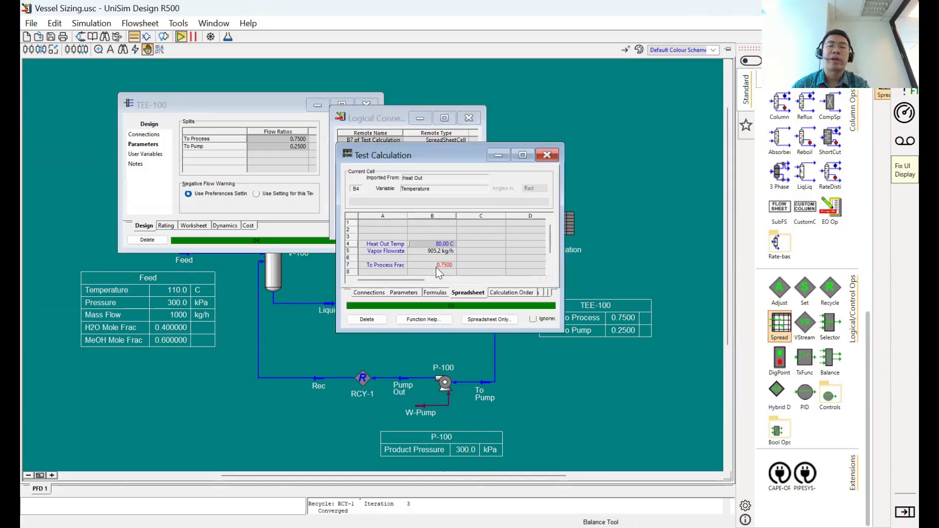
pyautogui.click(436, 268)
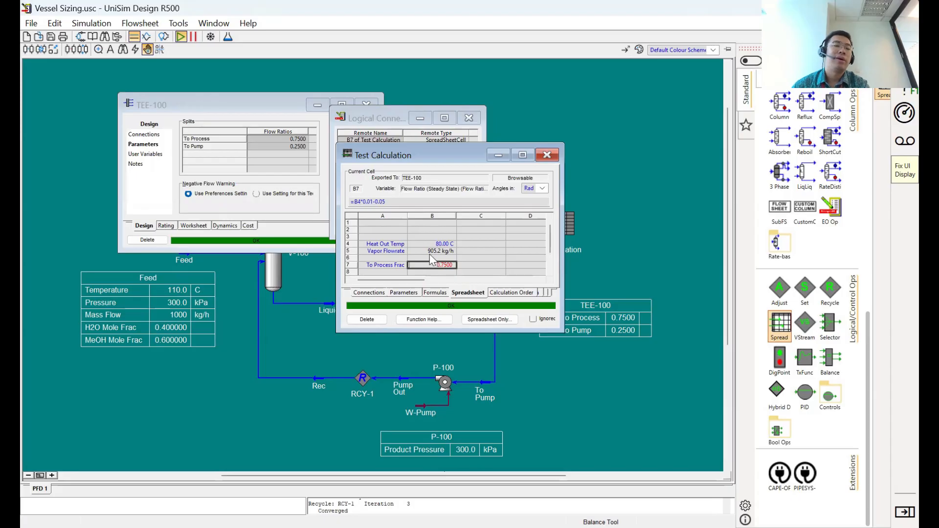
# - Move the Test Calculation spreadsheet clear of the other windows and close the logical connections and TEE-100 windows
pyautogui.moveTo(424, 152); pyautogui.dragTo(568, 132)
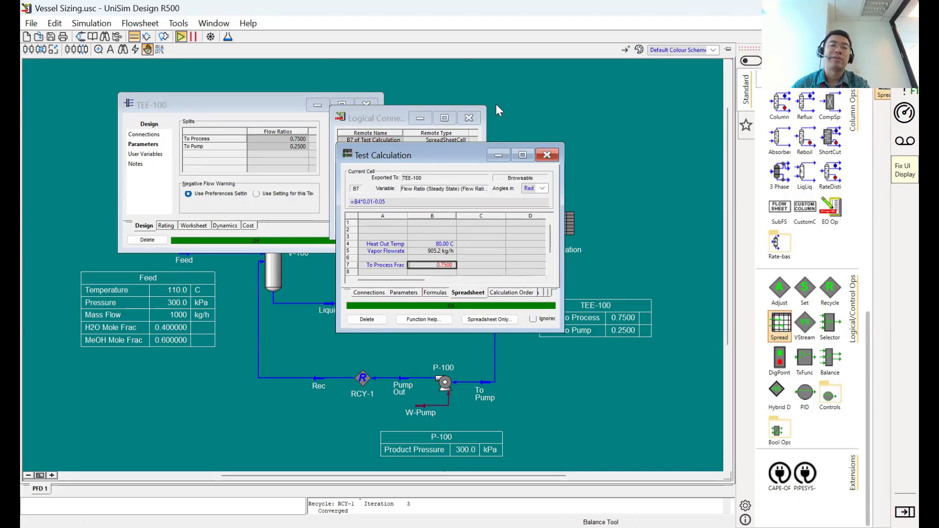
pyautogui.click(468, 119)
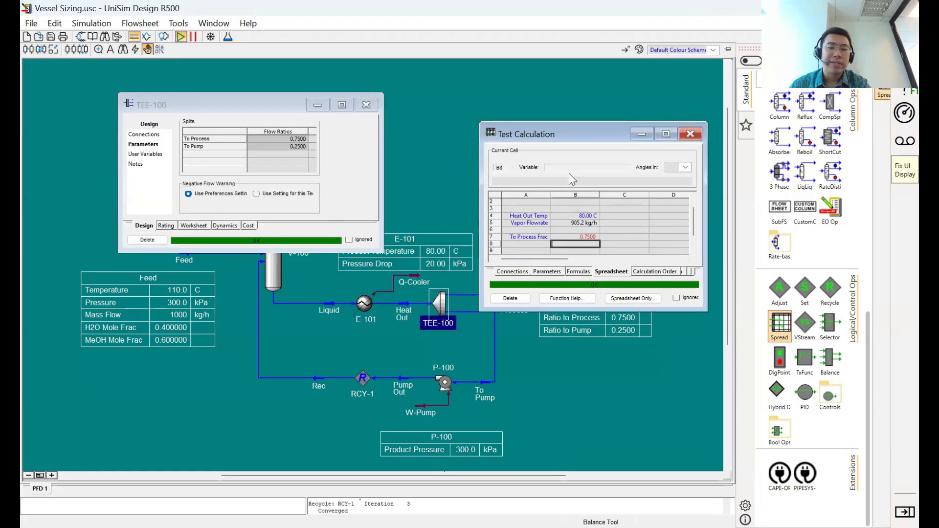
pyautogui.scroll(1, 570, 205)
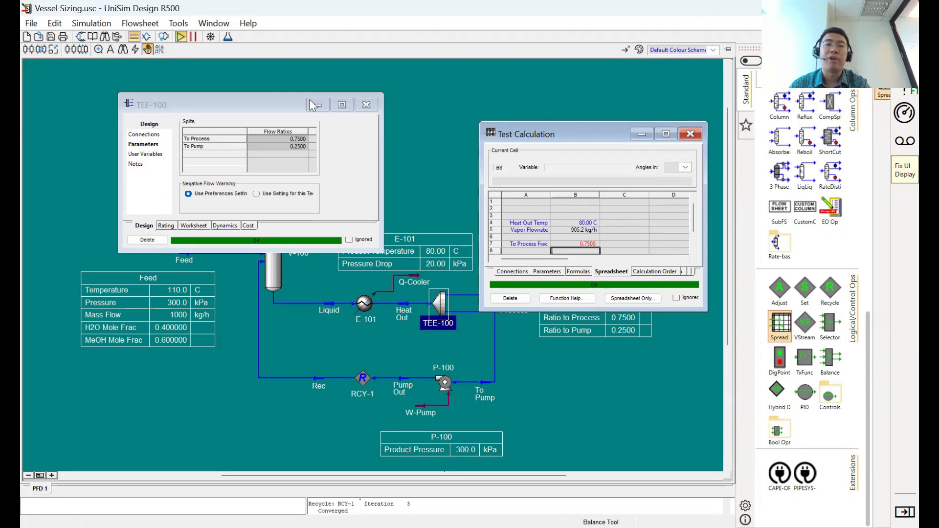
pyautogui.click(363, 106)
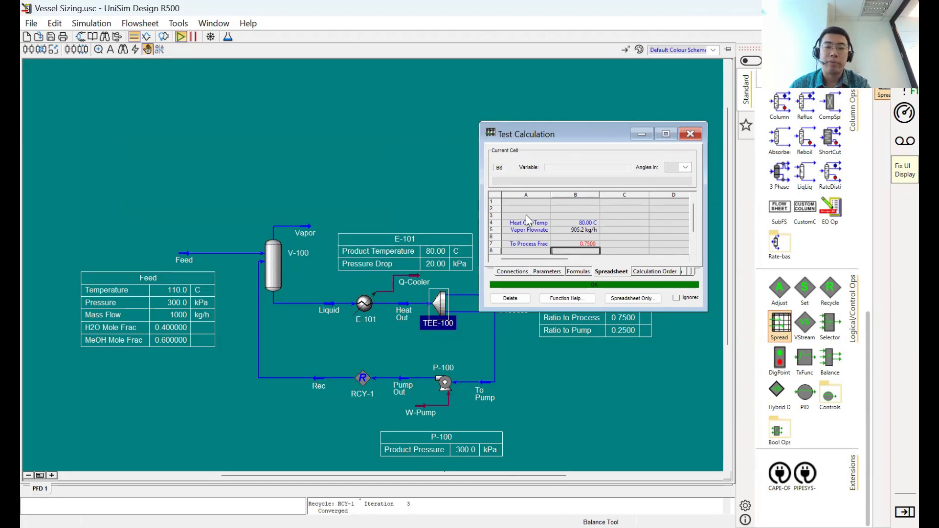
# - Label cell A3 "Vapor Temp" and import the Vapor stream's temperature into cell B3, closing the stream's window
pyautogui.click(527, 216)
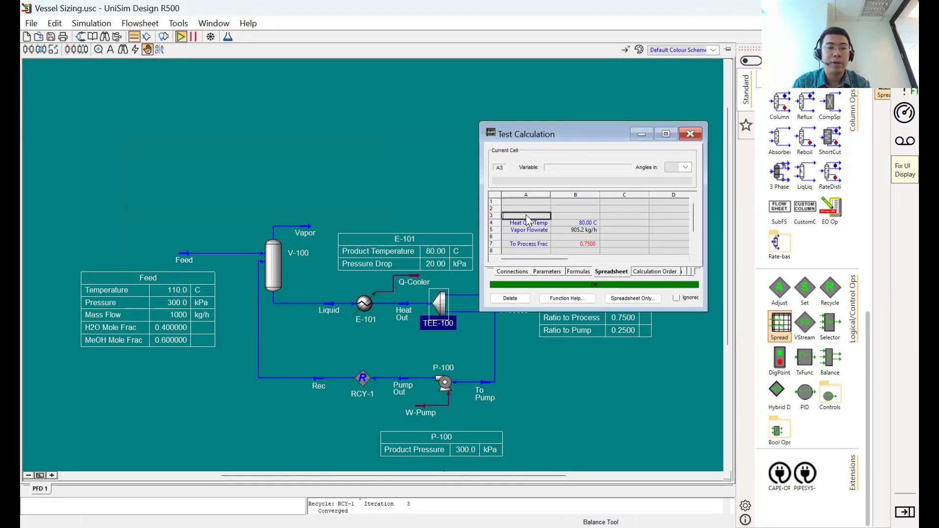
pyautogui.write('Vapor Temp')
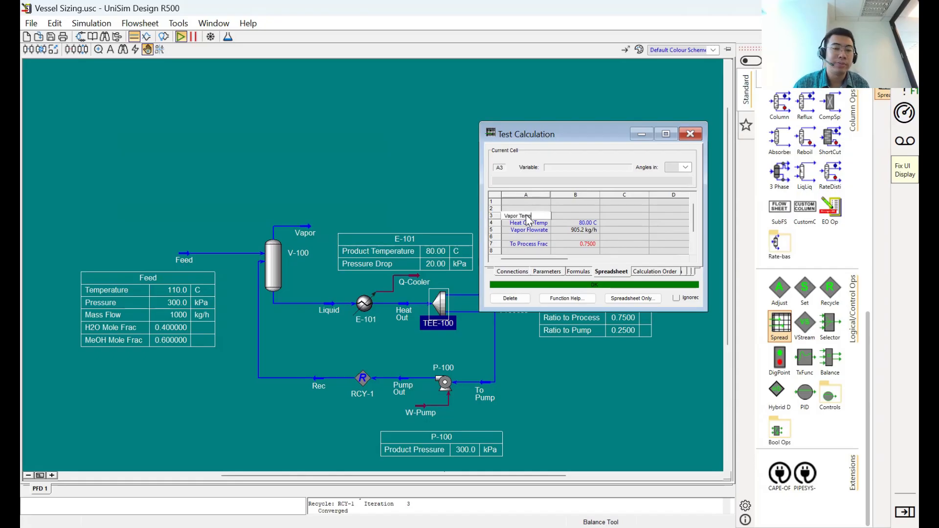
pyautogui.press('Return')
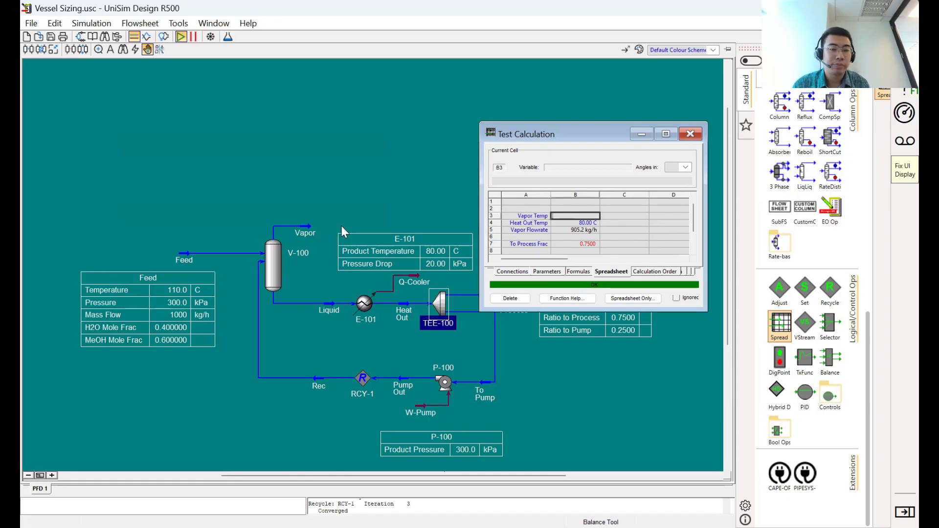
pyautogui.doubleClick(307, 231)
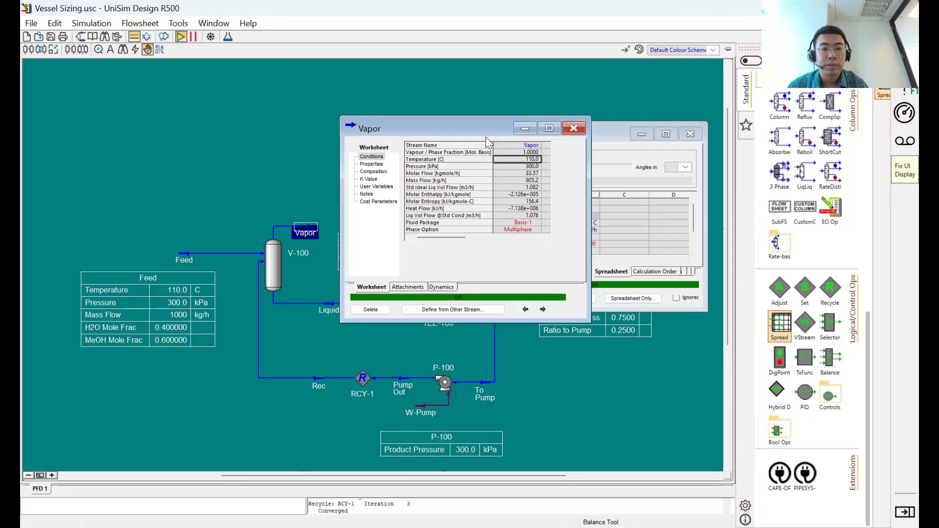
pyautogui.moveTo(462, 129); pyautogui.dragTo(301, 145)
pyautogui.moveTo(380, 174); pyautogui.dragTo(576, 216)
pyautogui.click(420, 143)
pyautogui.click(654, 218)
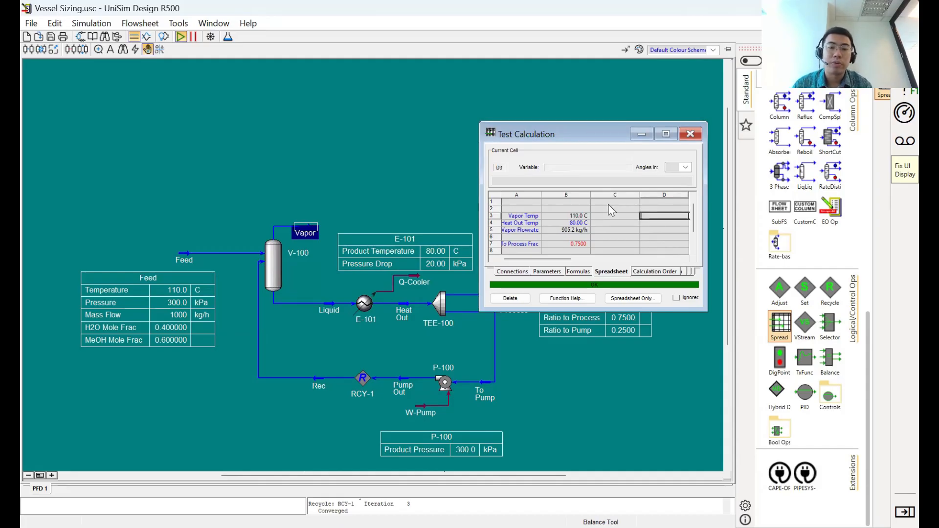
# - Enter the comparison formula =B3>B4 in cell C3 beside the Vapor temperature
pyautogui.click(613, 216)
pyautogui.write('=')
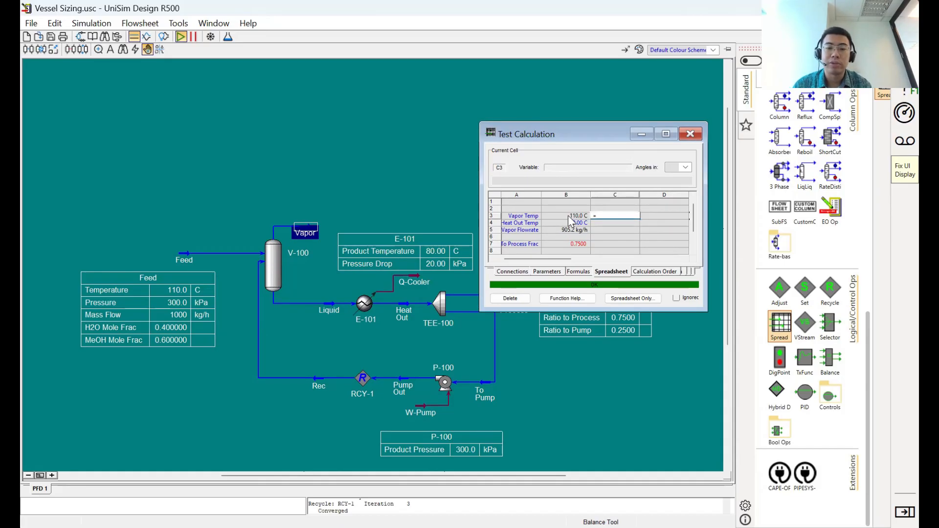
pyautogui.write('B3-')
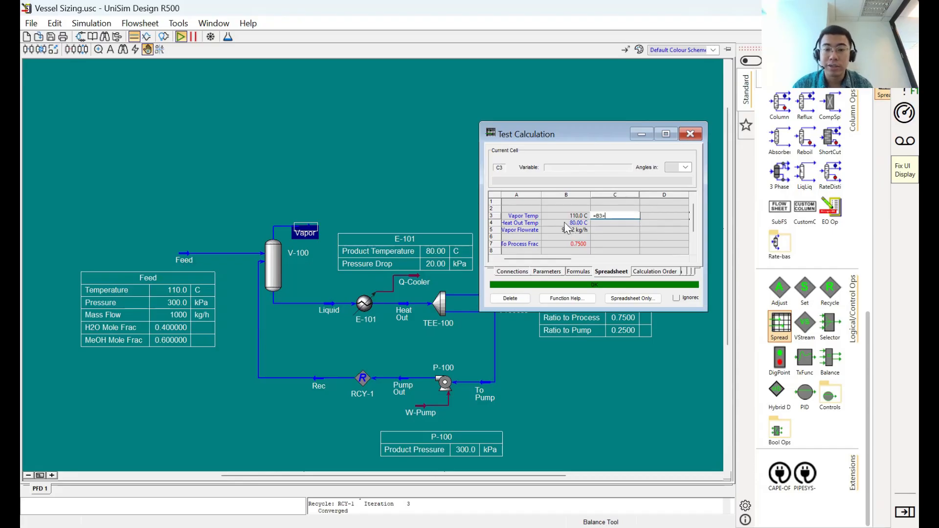
pyautogui.write('B4')
pyautogui.press('Return')
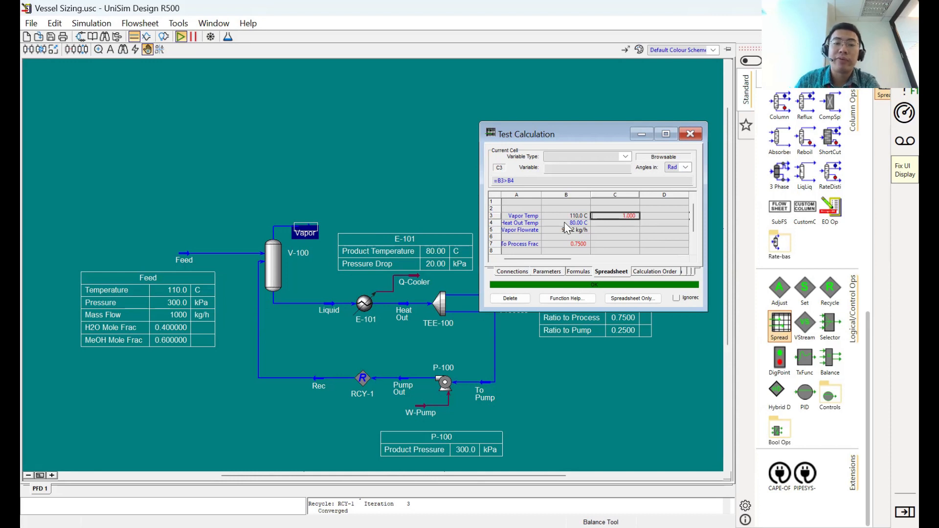
# - Change the comparison formula in cell C3 to =B3<B4
pyautogui.click(508, 181)
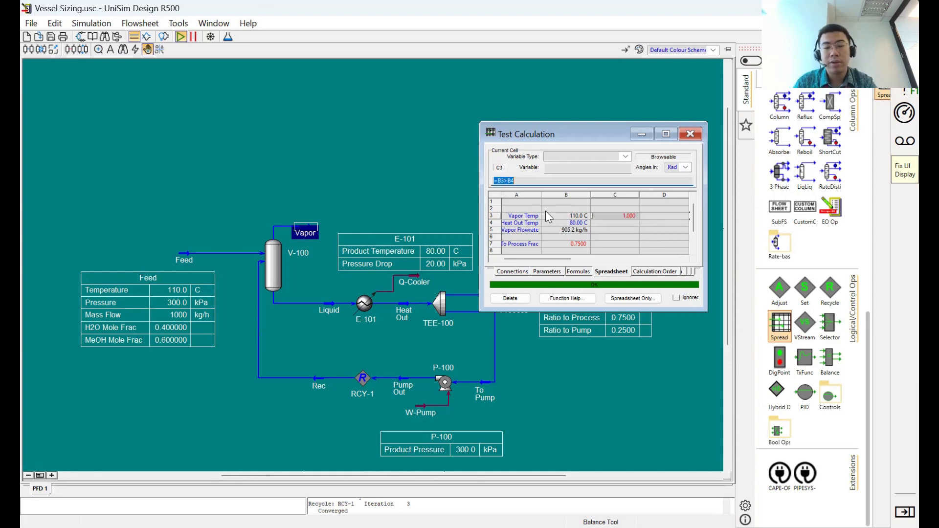
pyautogui.press('Right')
pyautogui.press('Left')
pyautogui.press('Left')
pyautogui.press('BackSpace')
pyautogui.write('<')
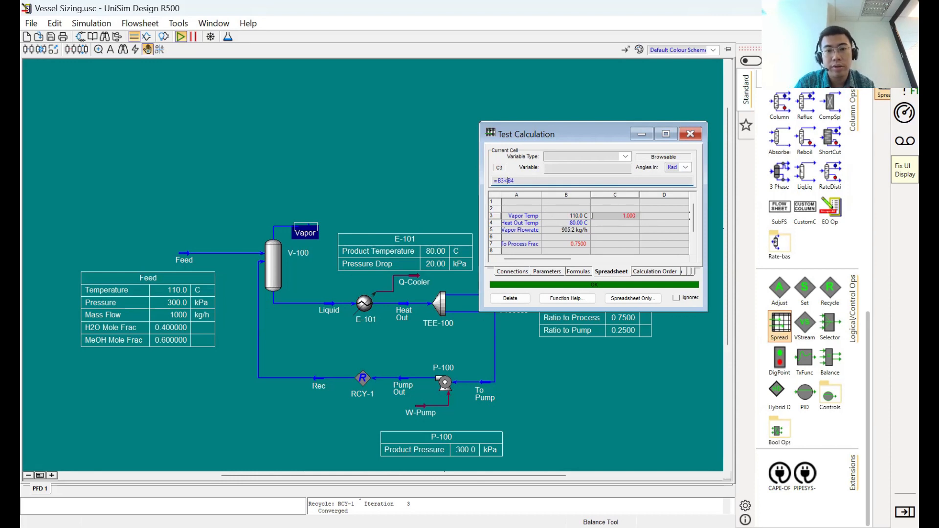
pyautogui.press('Return')
# - Clear the comparison formula from cell C3
pyautogui.click(615, 237)
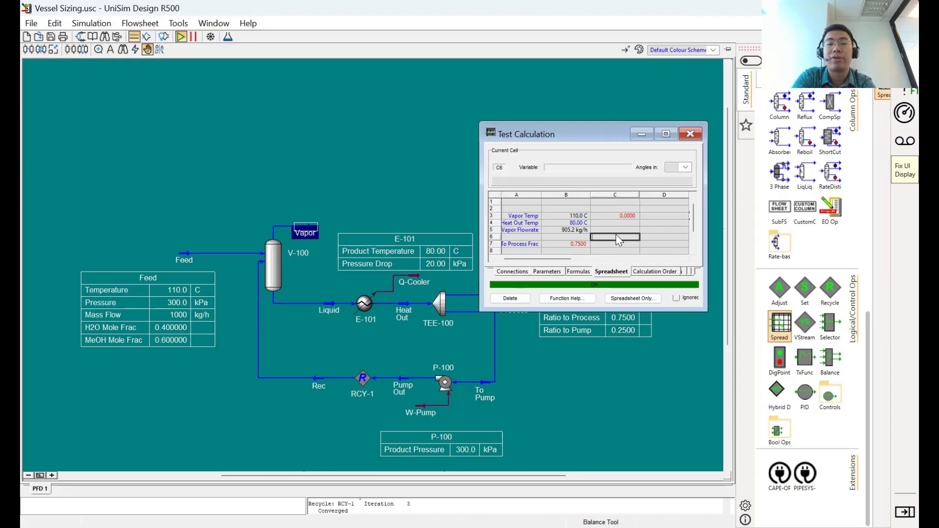
pyautogui.press('Up')
pyautogui.press('Up')
pyautogui.press('Up')
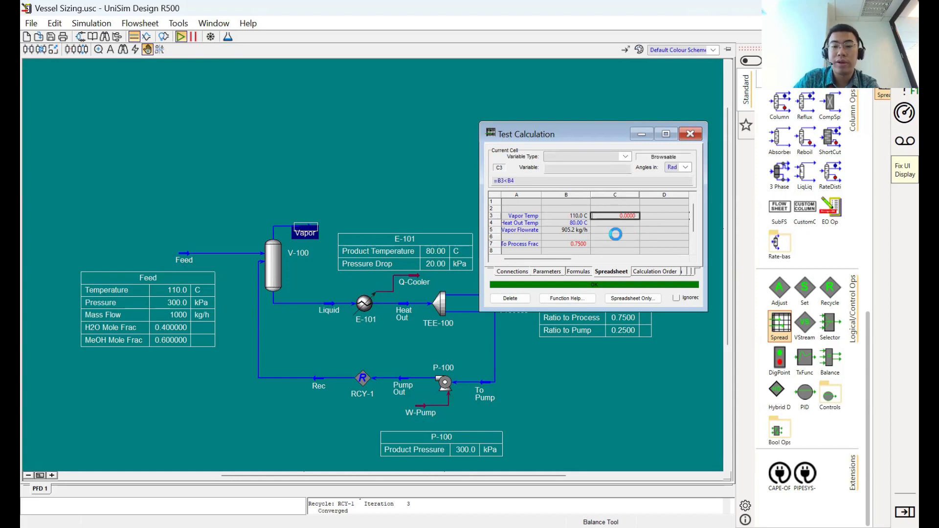
# - Replace the To Process Frac formula in cell B7 with =if(B4>60,B4*0.01-0.005,B4*0.02-0.01)
pyautogui.press('Left')
pyautogui.press('Down')
pyautogui.press('Down')
pyautogui.press('Down')
pyautogui.press('Down')
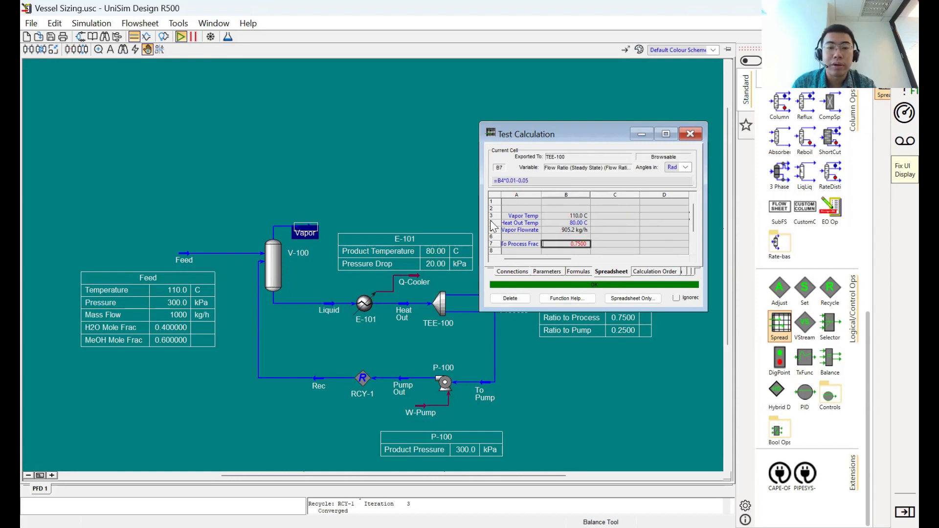
pyautogui.click(502, 181)
pyautogui.click(501, 181)
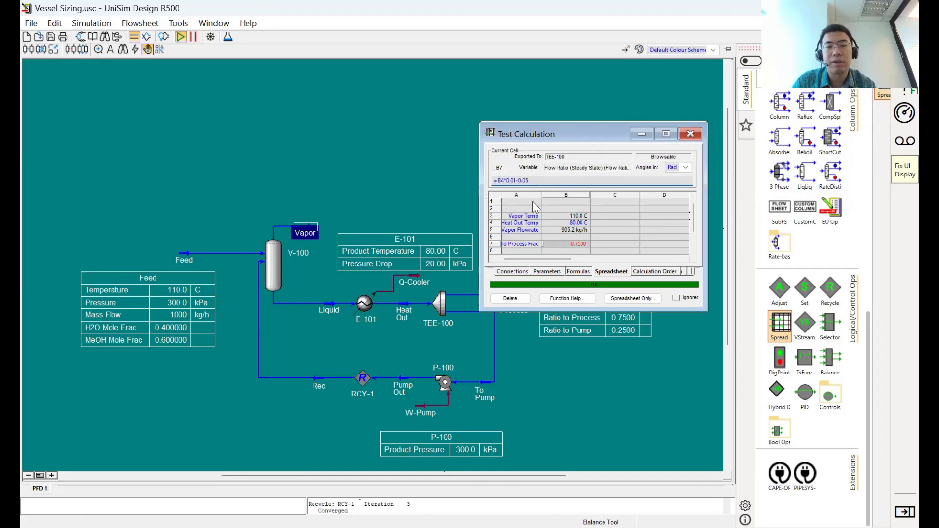
pyautogui.write('=if(B4=')
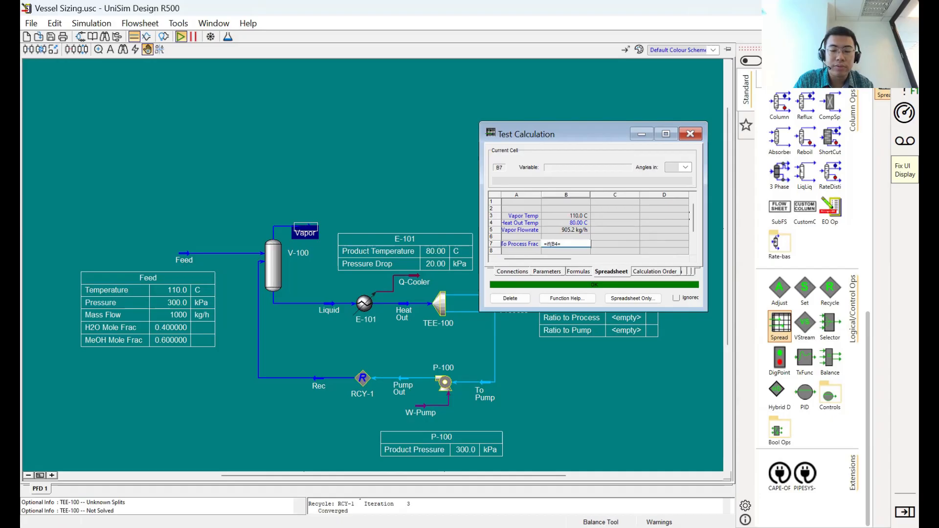
pyautogui.press('BackSpace')
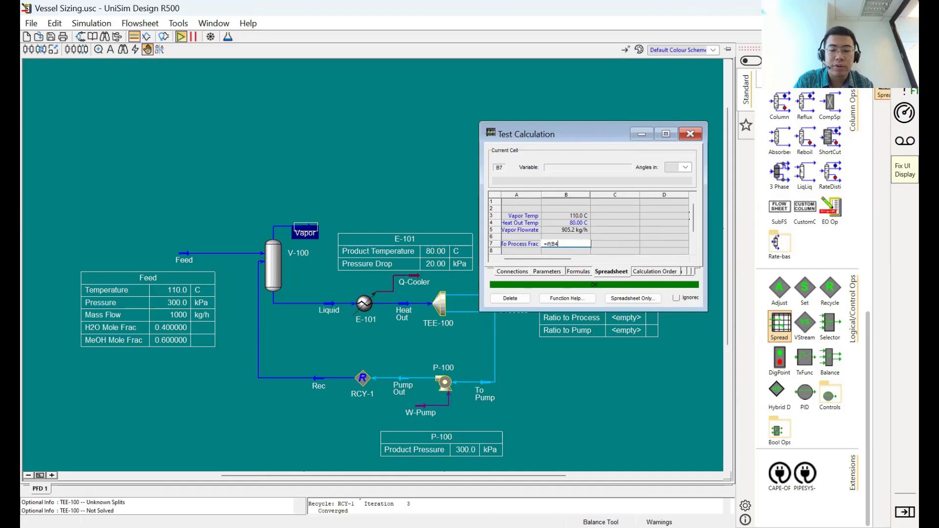
pyautogui.write('>')
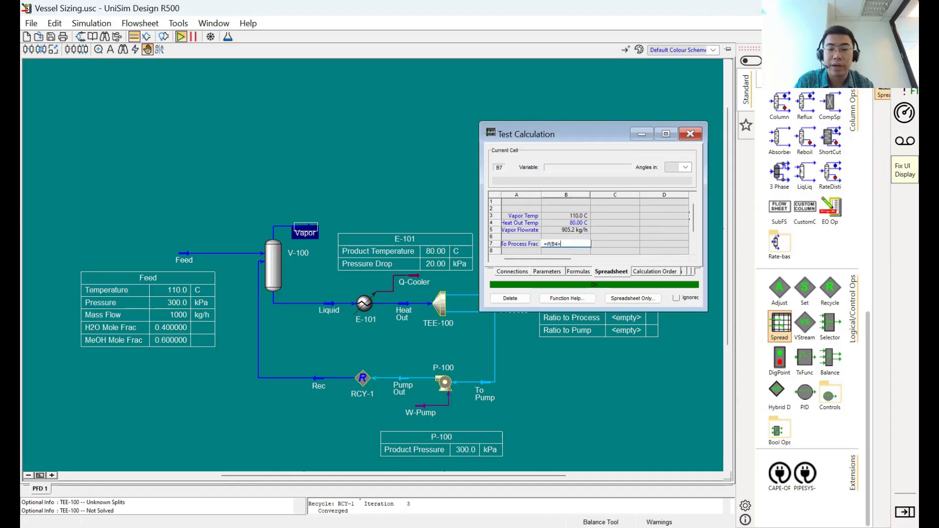
pyautogui.write('60')
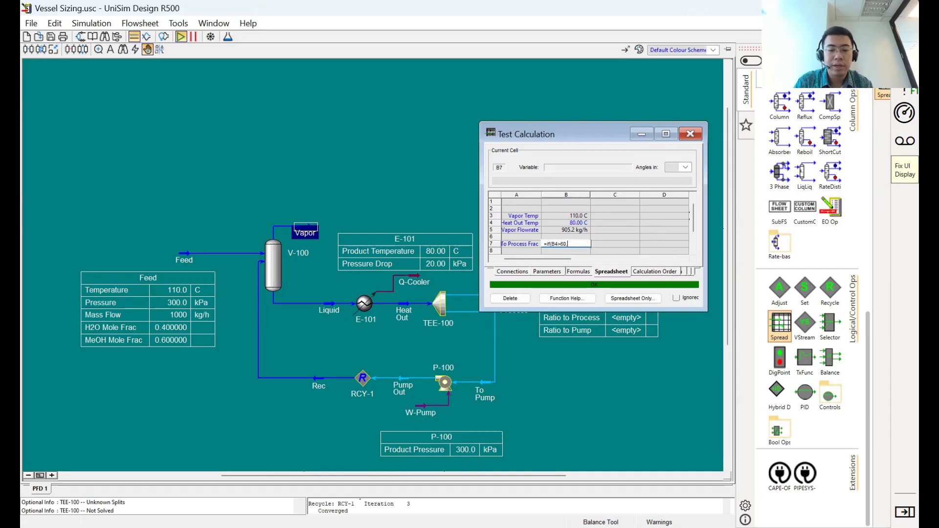
pyautogui.write(',')
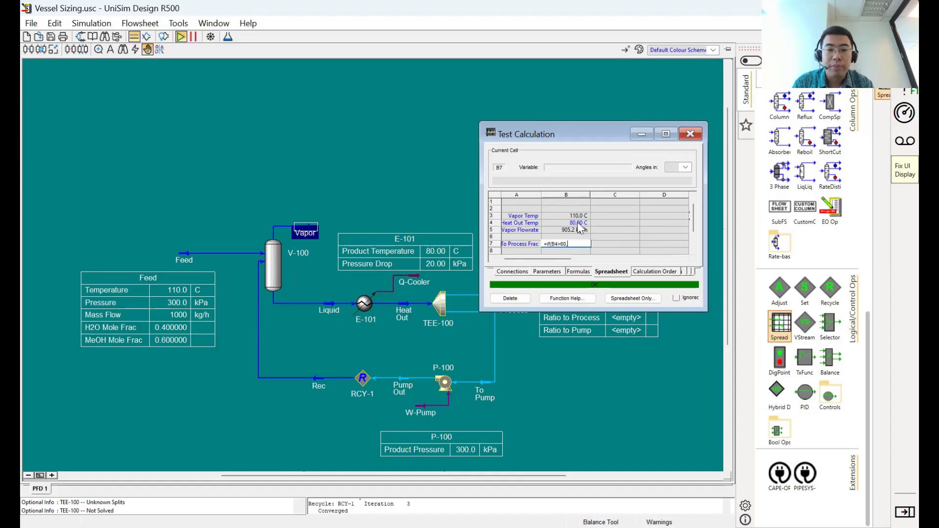
pyautogui.write('B4*0.0')
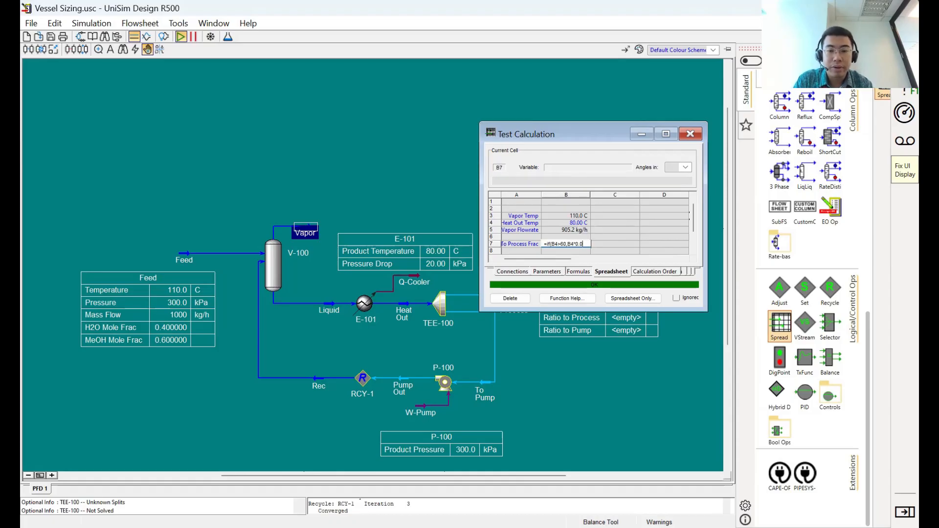
pyautogui.write('1-')
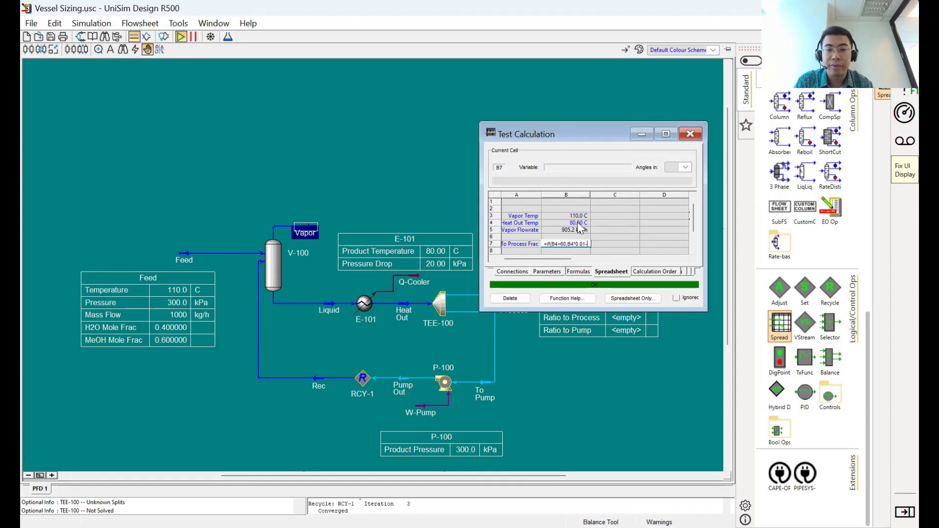
pyautogui.write('0.005,')
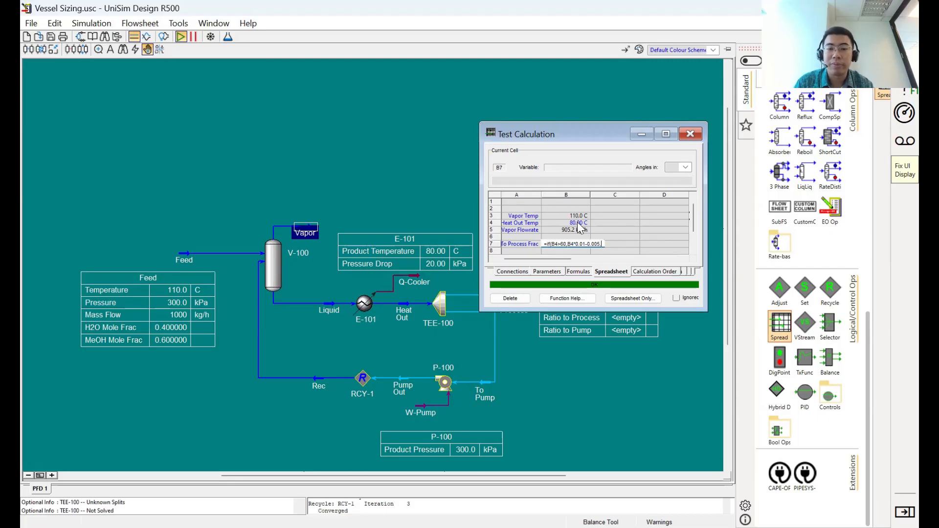
pyautogui.write('B4')
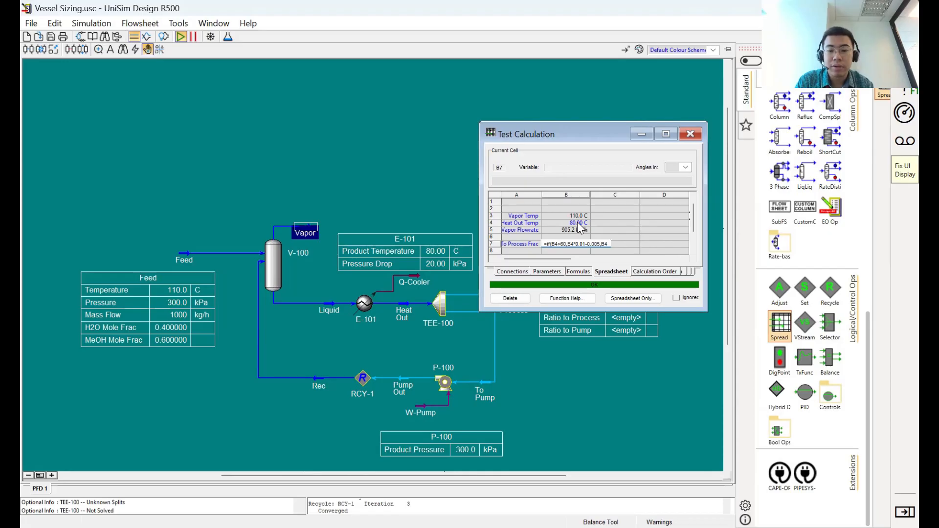
pyautogui.write('*0.02-0.01)')
pyautogui.press('Return')
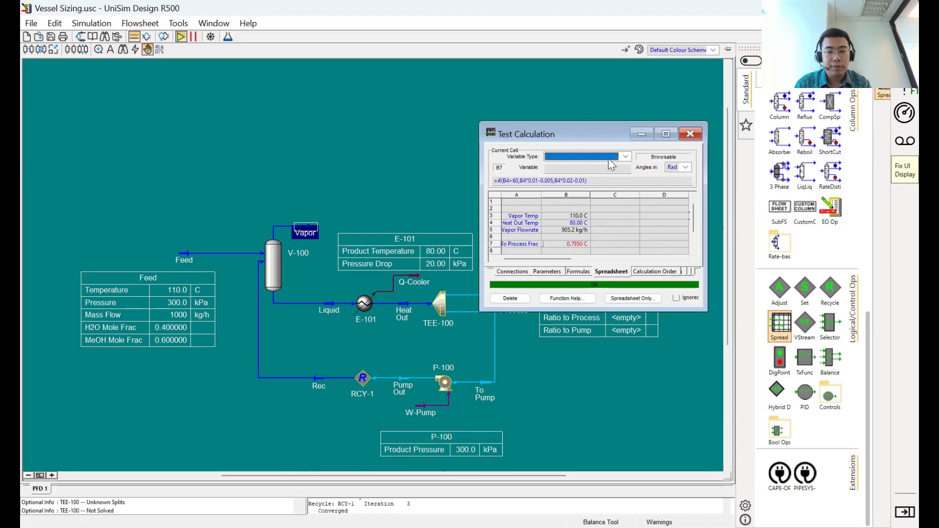
# - Set the variable type of cell B7 to Fraction and check the cell against the Heat Out temperature in B4
pyautogui.click(610, 160)
pyautogui.click(610, 166)
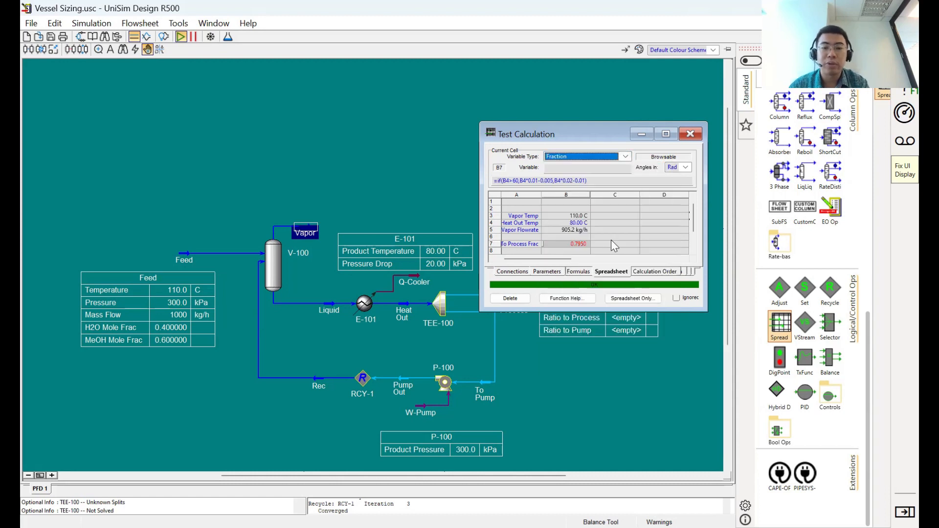
pyautogui.click(581, 224)
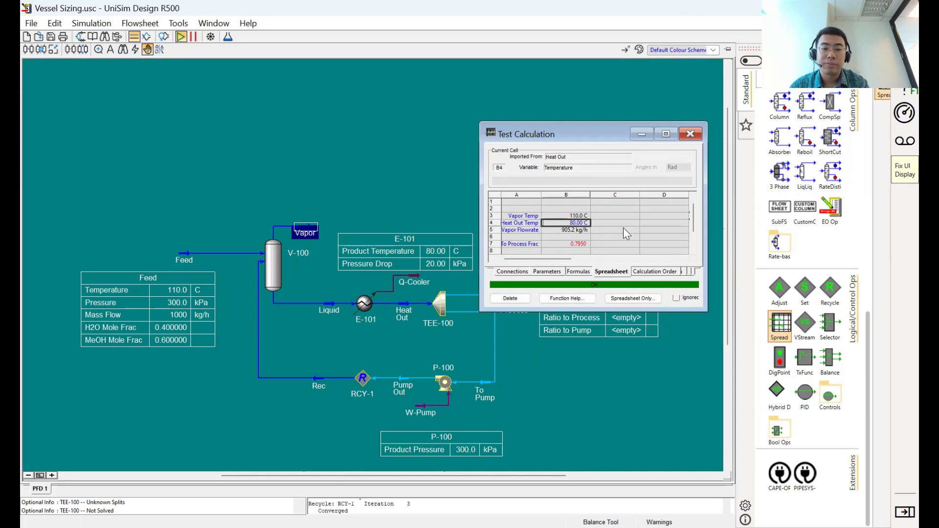
pyautogui.click(578, 244)
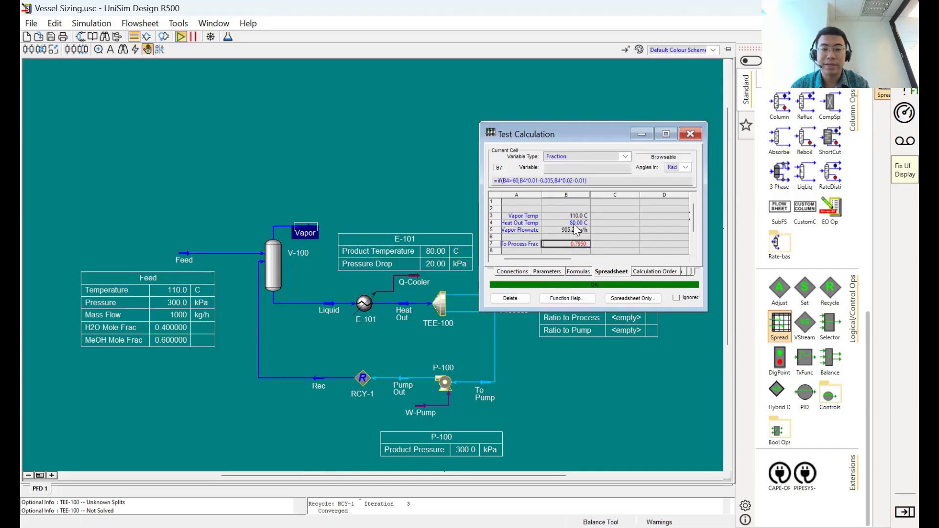
# - Set the Heat Out temperature in cell B4 to 55 C and reselect cell B7 to check its result
pyautogui.click(576, 224)
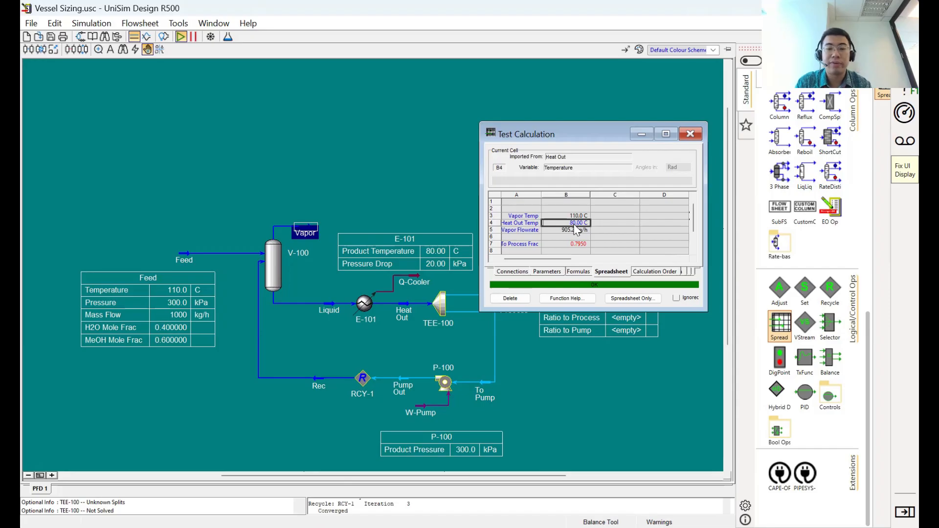
pyautogui.write('55')
pyautogui.click(577, 244)
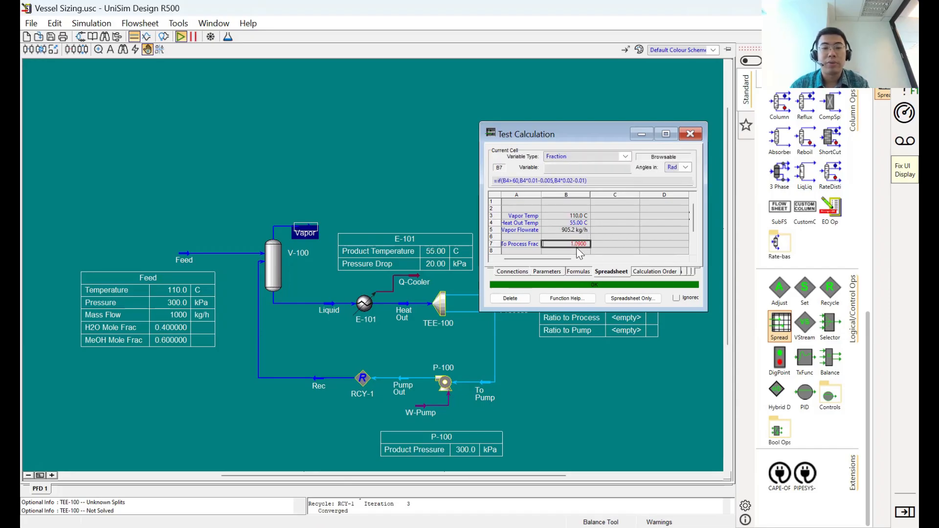
# - Change the last branch of the IF formula in cell B7 to B4*0.004-0.01 and reselect the cell
pyautogui.click(565, 181)
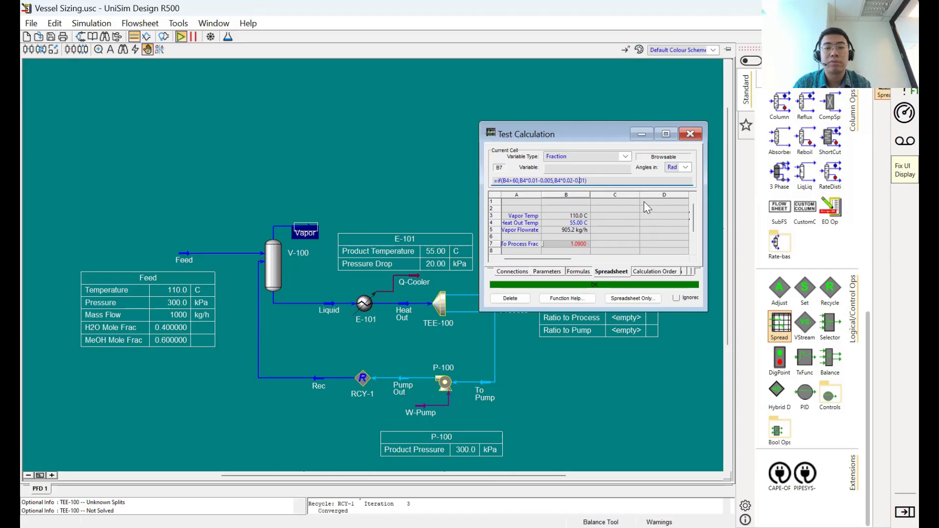
pyautogui.press('BackSpace')
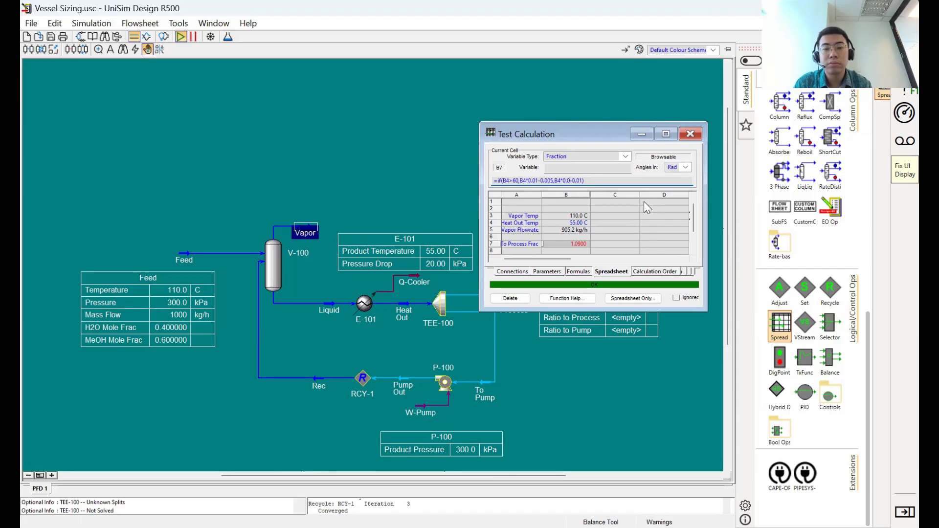
pyautogui.write('04')
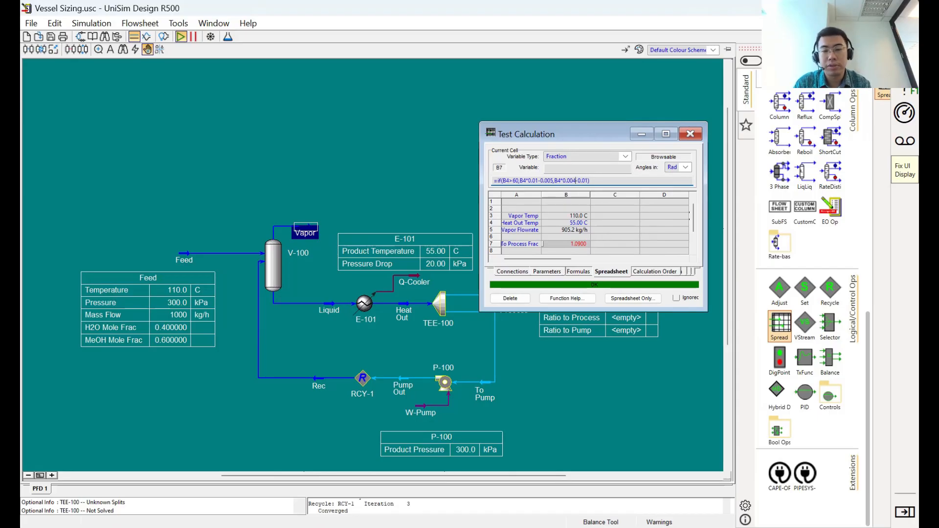
pyautogui.press('Return')
pyautogui.click(635, 230)
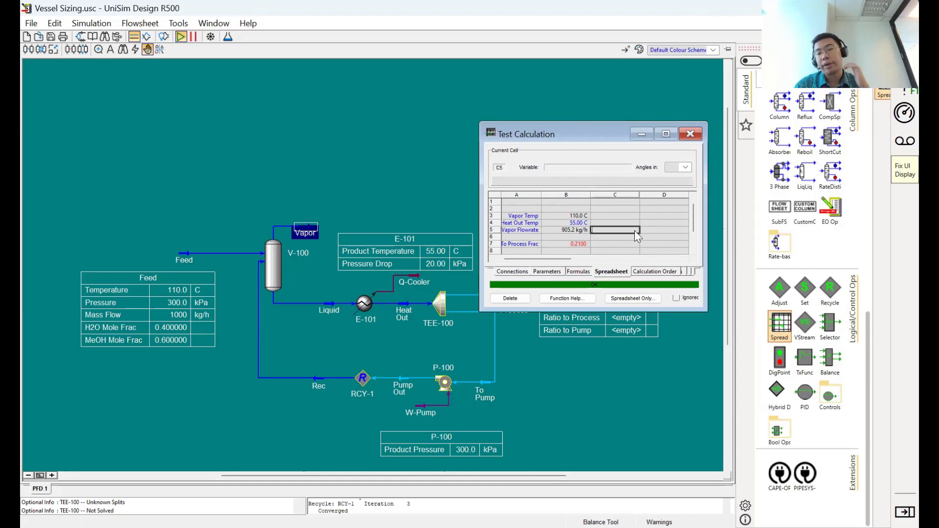
pyautogui.click(583, 244)
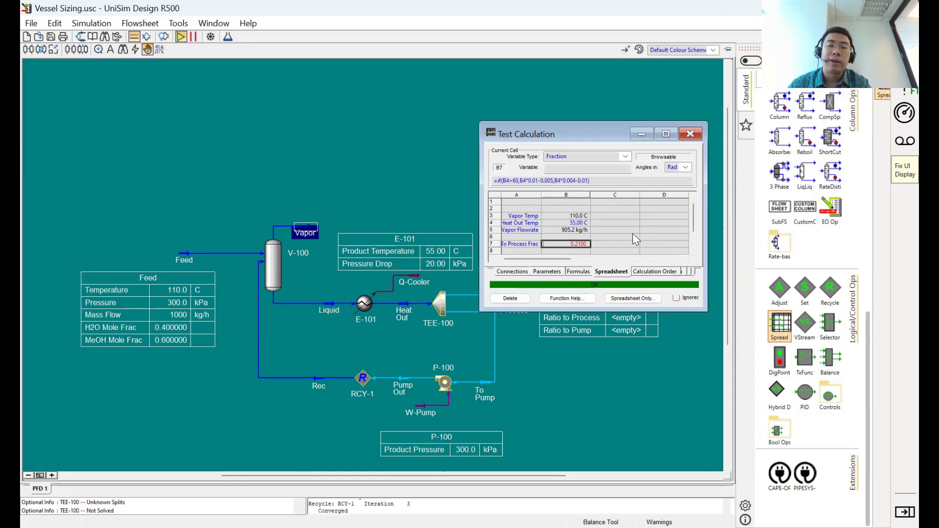
# - Extend the IF condition in cell B7 with OR B3 >100, giving =if(B4>60 OR B3 >100,B4*0.01-0.005,B4*0.004-0.01)
pyautogui.scroll(-1, 631, 239)
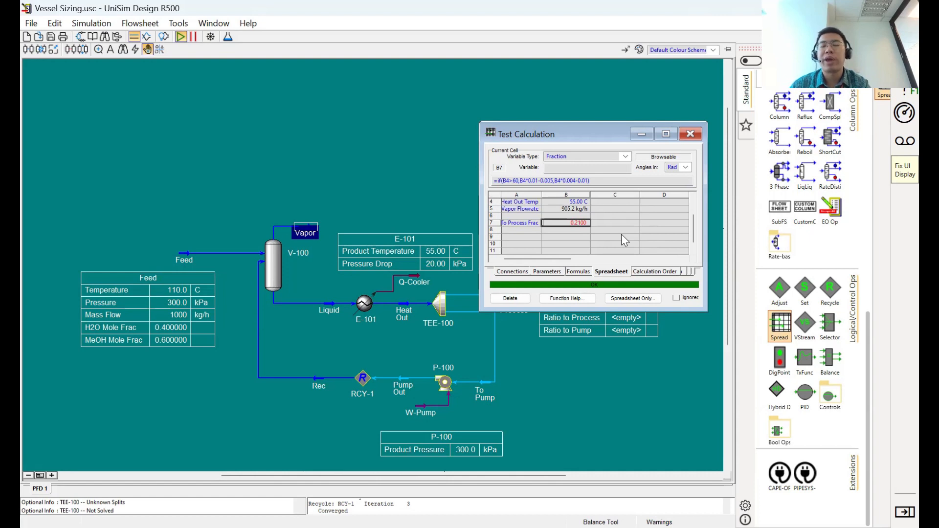
pyautogui.scroll(1, 622, 233)
pyautogui.click(519, 181)
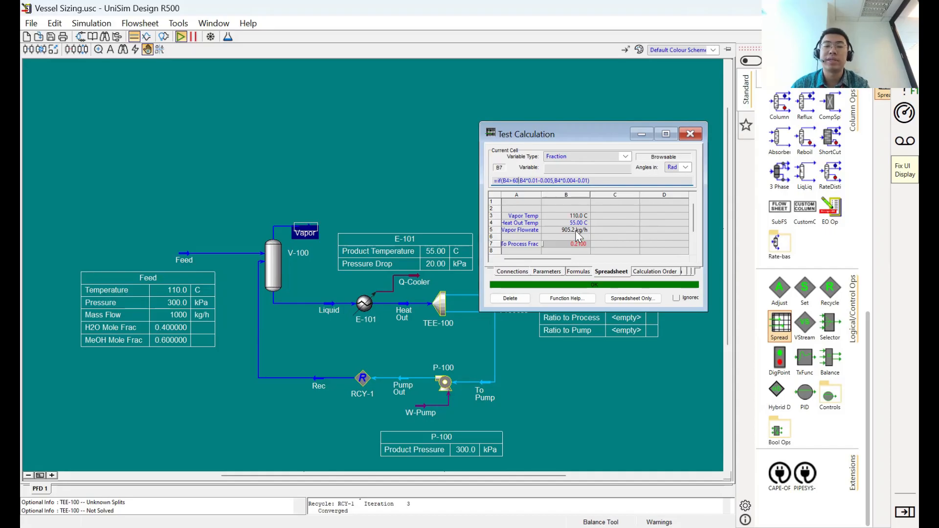
pyautogui.write('OR ')
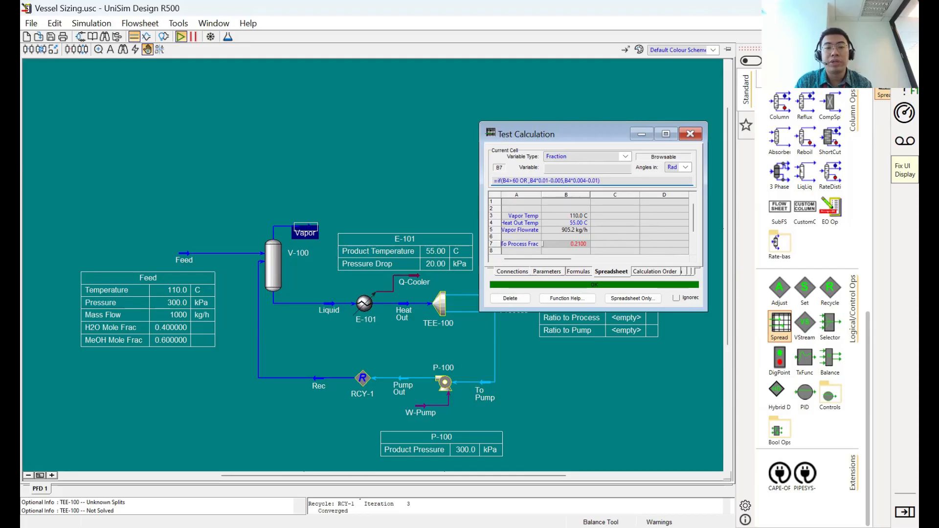
pyautogui.write('B3')
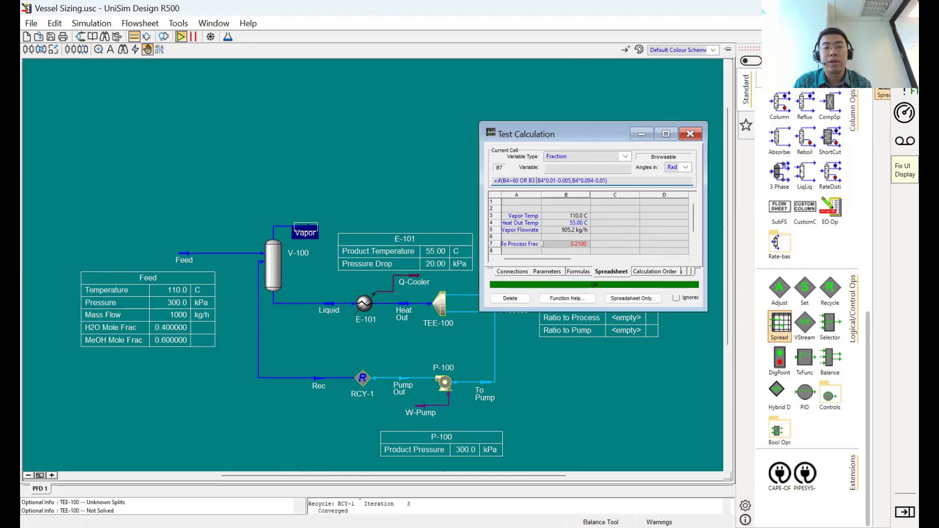
pyautogui.write(' >')
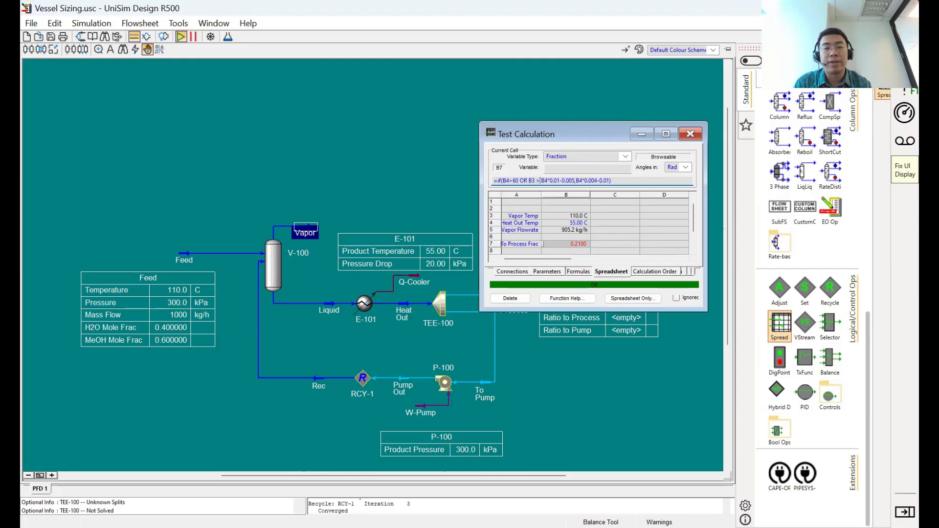
pyautogui.write('100')
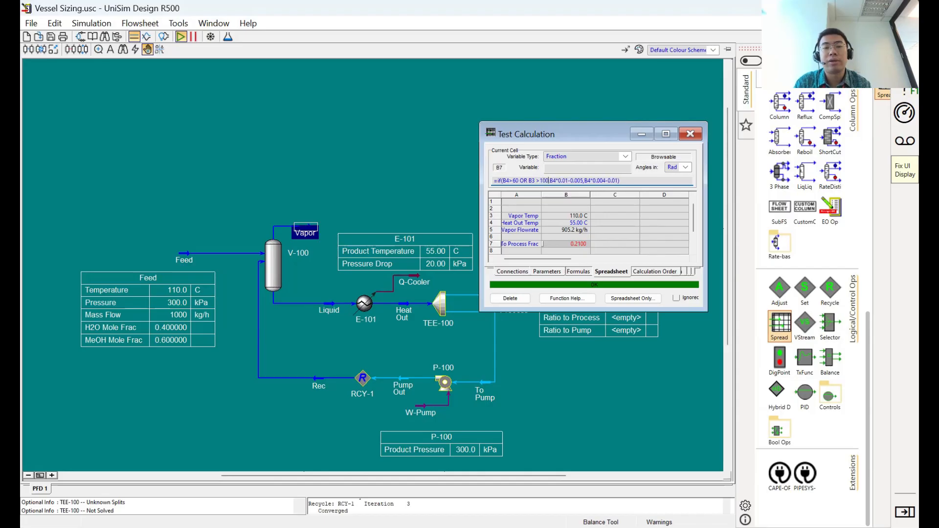
pyautogui.press('Return')
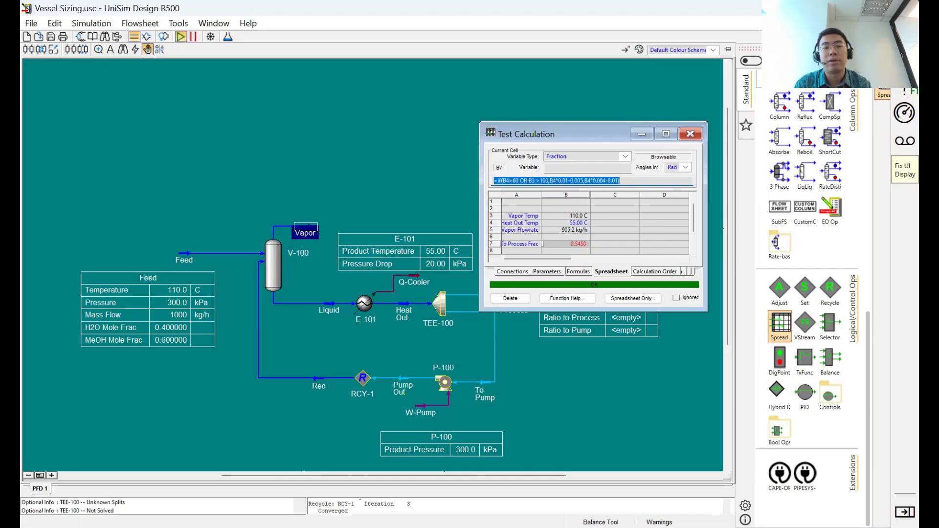
pyautogui.click(569, 242)
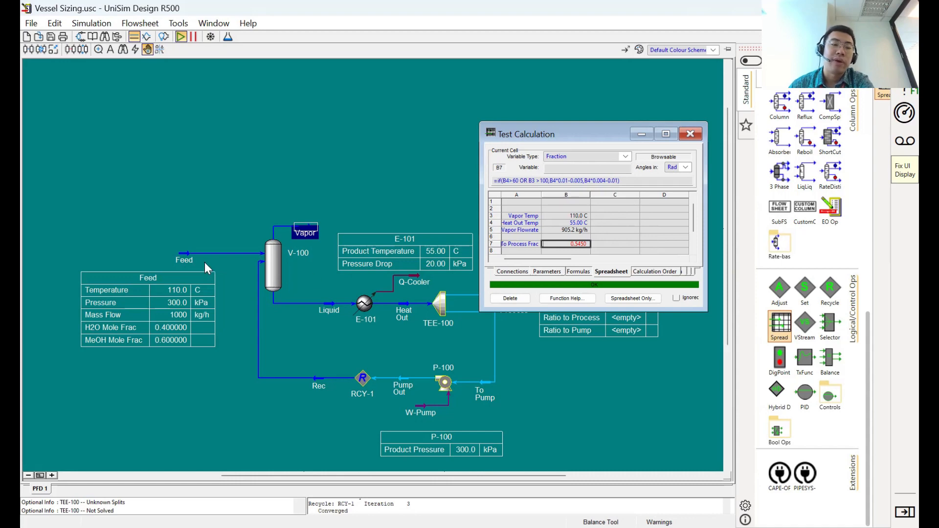
# - Set the Feed stream's temperature to 90 C beside the spreadsheet and check the To Process Frac result in cell B7
pyautogui.doubleClick(184, 254)
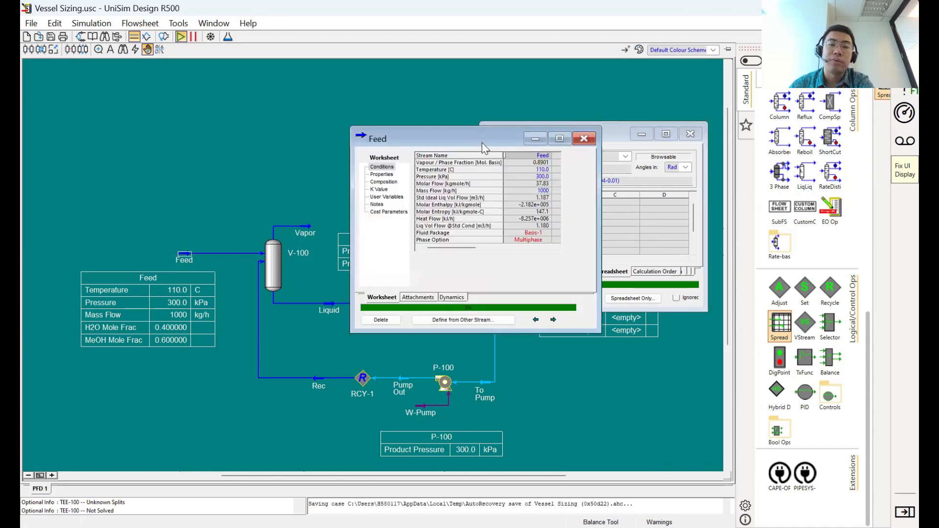
pyautogui.moveTo(472, 138); pyautogui.dragTo(215, 138)
pyautogui.click(287, 170)
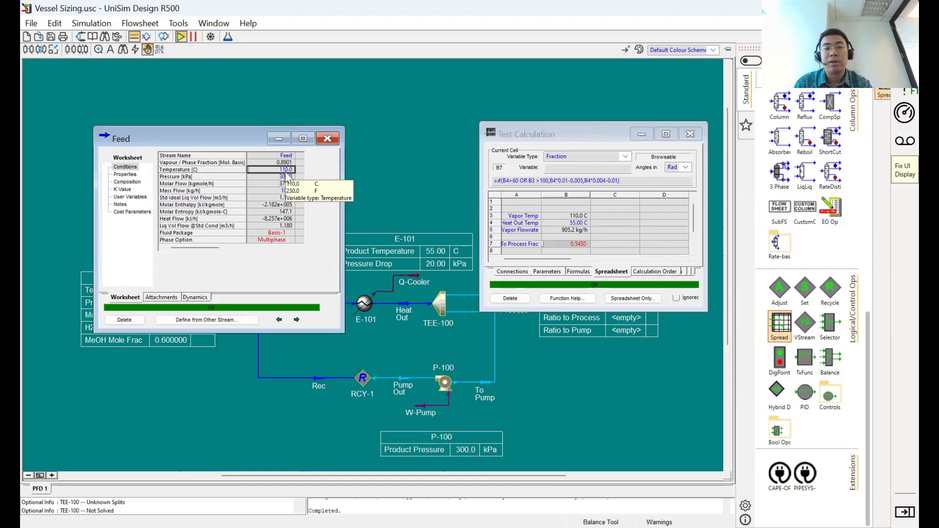
pyautogui.write('90')
pyautogui.press('Return')
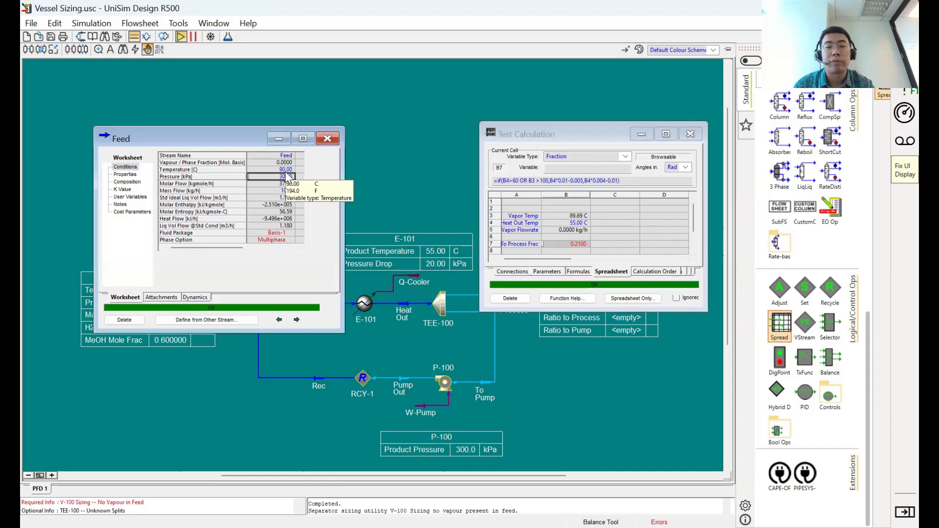
pyautogui.click(585, 243)
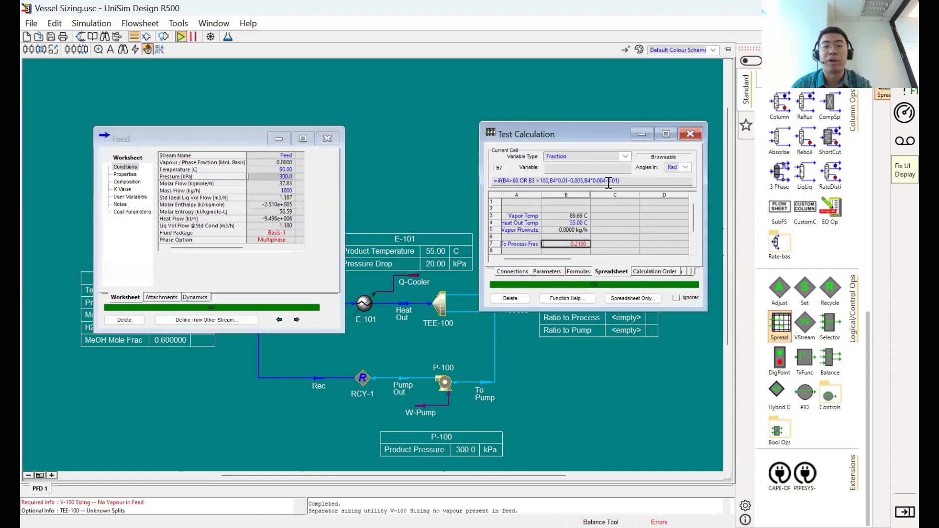
# - Set the Feed stream's temperature back to 110 C and close the stream's property view
pyautogui.click(272, 171)
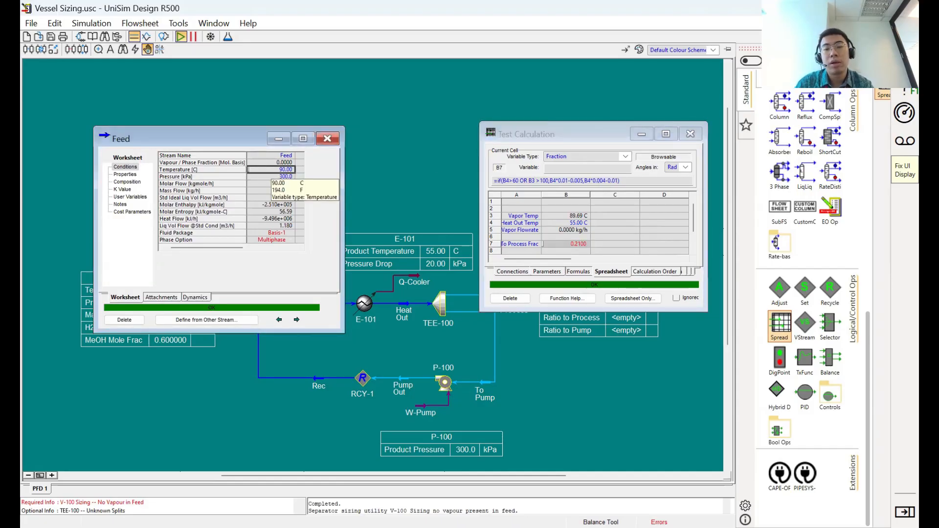
pyautogui.write('110')
pyautogui.press('Return')
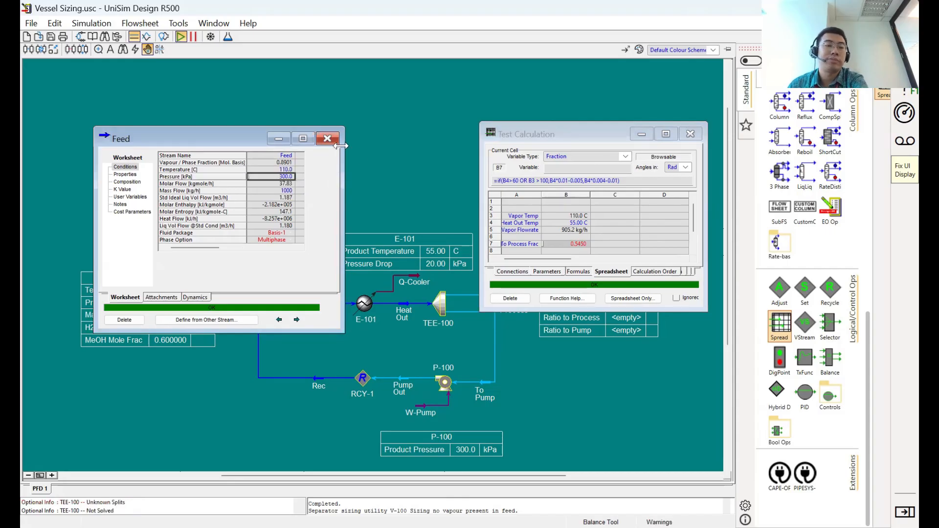
pyautogui.click(328, 138)
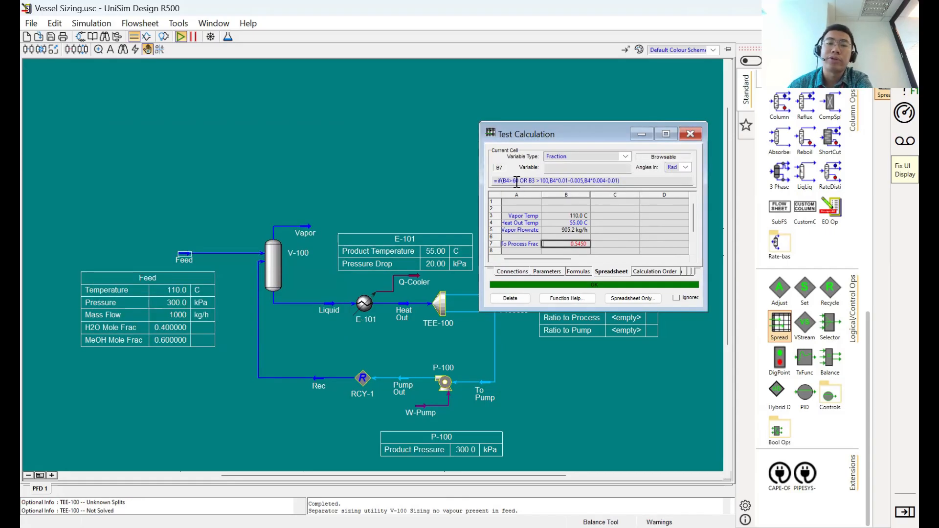
# - Look through the spreadsheet function help for mathematical expressions, logical expressions and mathematical functions, then return to the Heat Out Temp cell B4
pyautogui.click(623, 218)
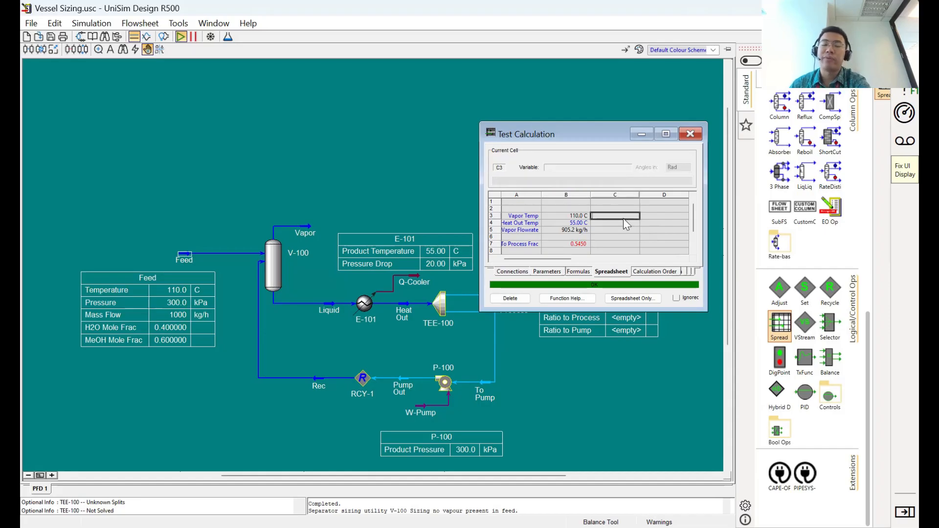
pyautogui.click(582, 299)
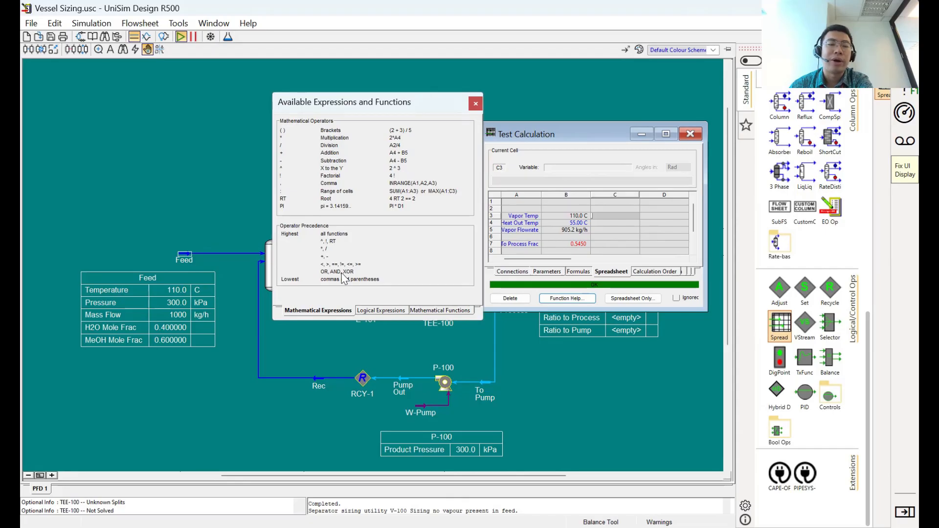
pyautogui.click(382, 312)
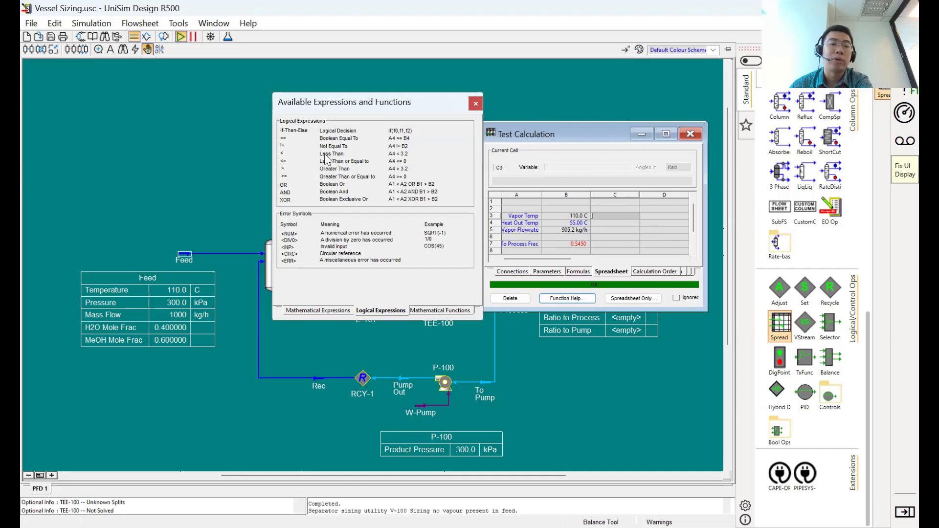
pyautogui.click(436, 310)
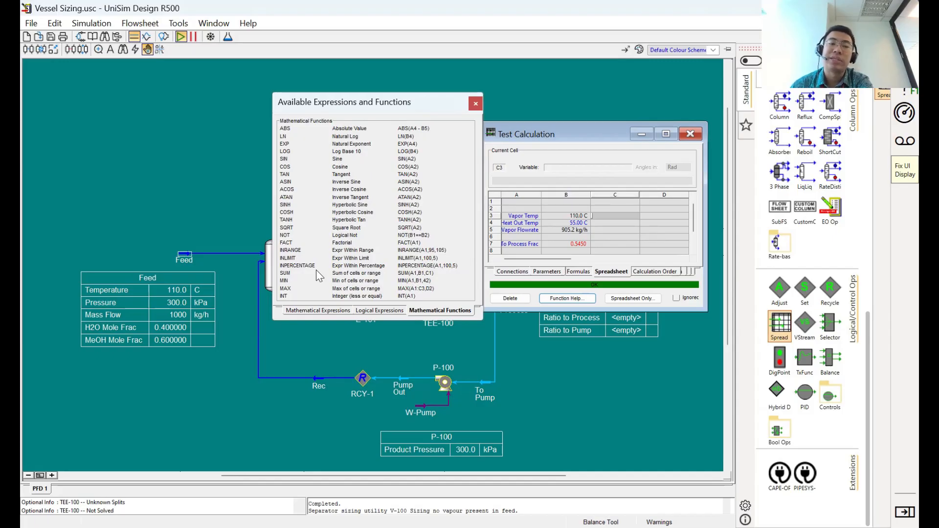
pyautogui.click(475, 104)
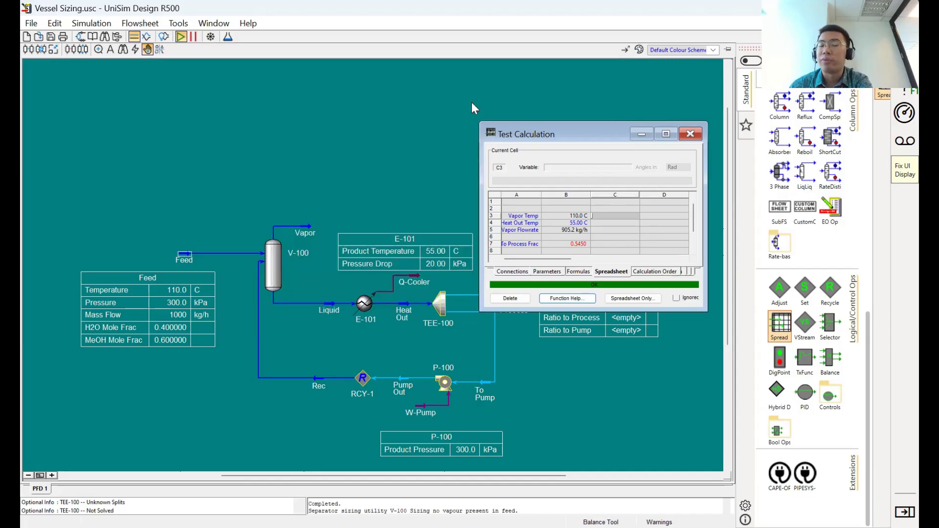
pyautogui.click(560, 223)
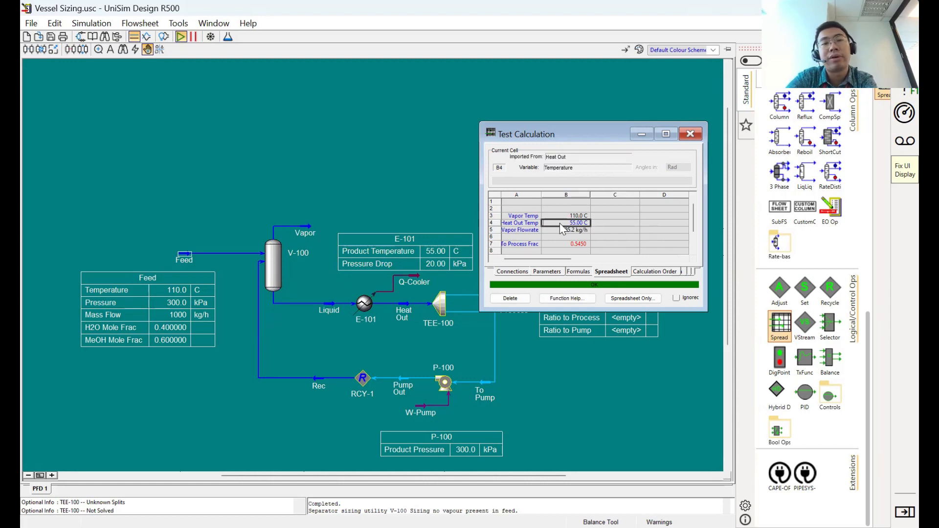